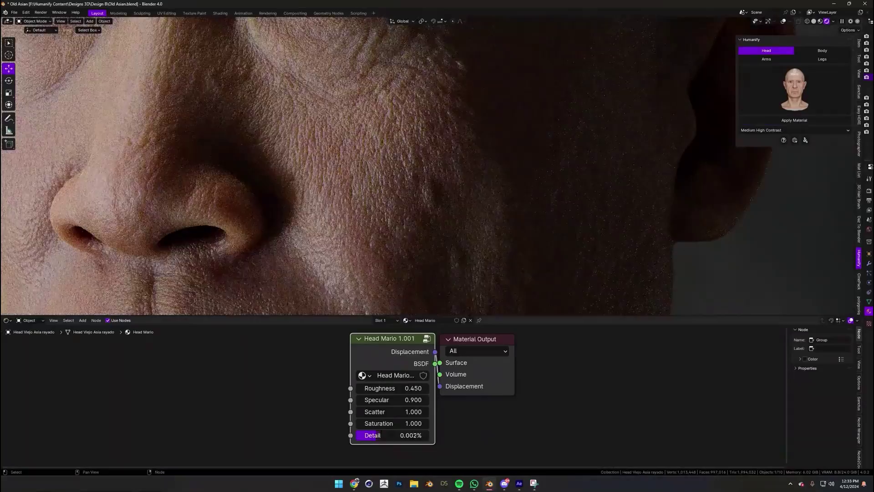
Raise the Head Mario skin node's Detail from 0.002% to about 0.006%.
left_click_drag(392, 435, 407, 435)
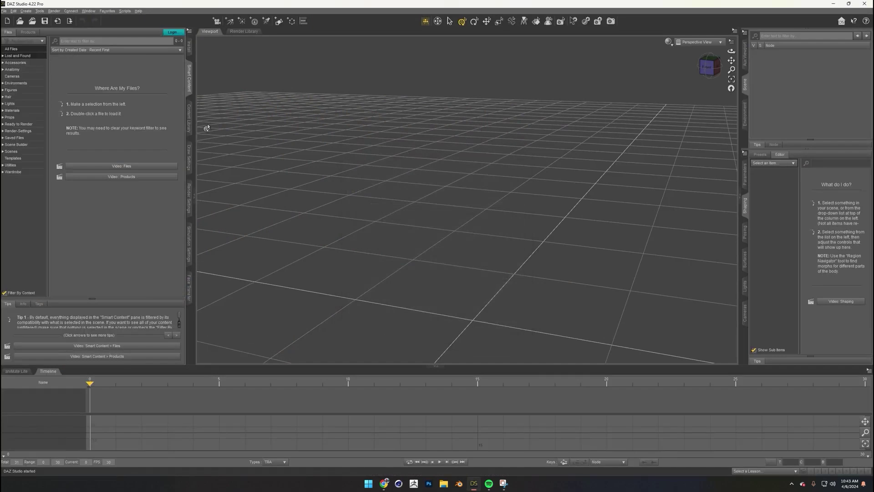
Load the Walter 9 HD figure from Figures > Male into the viewport.
left_click(10, 89)
left_click(15, 117)
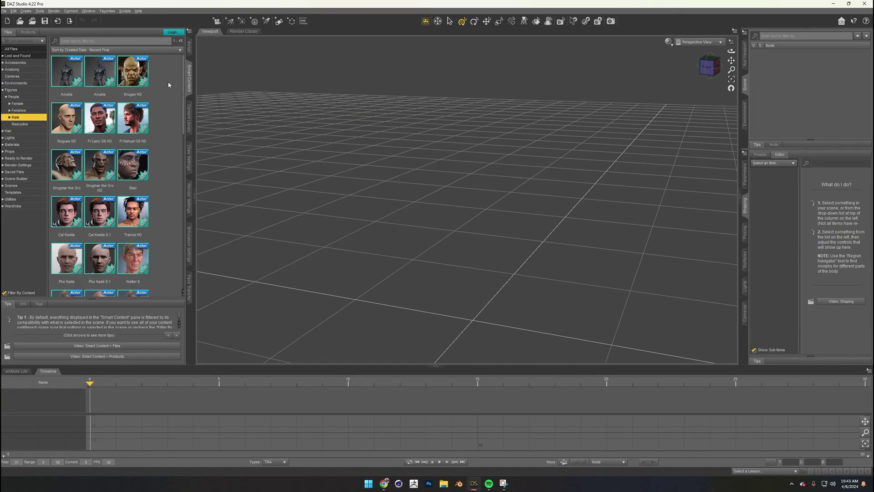
scroll(143, 159, "down", 1)
scroll(100, 182, "up", 3)
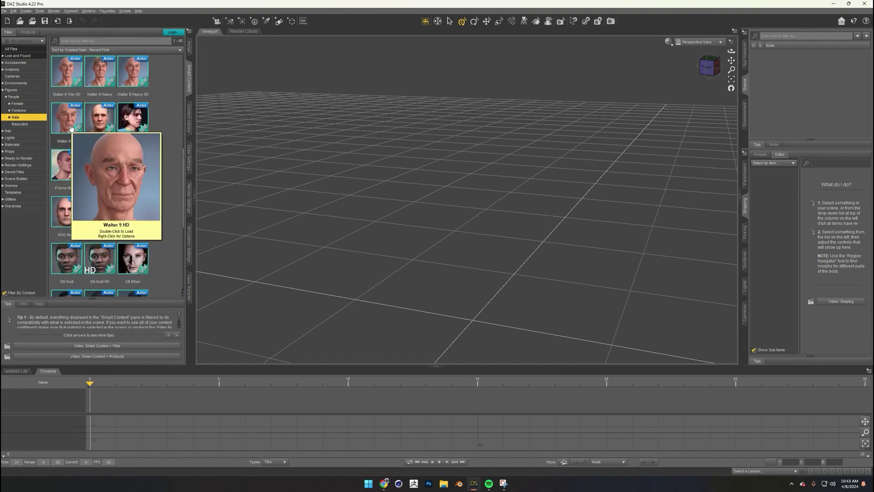
left_click_drag(66, 120, 493, 121)
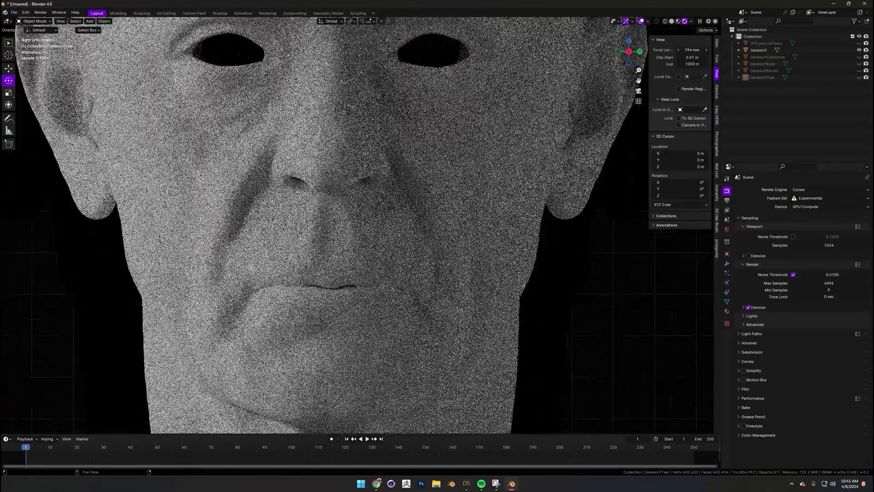
Frame the imported head larger, shade it smooth, and hide the viewport overlays.
scroll(348, 257, "down", 3)
scroll(347, 260, "up", 2)
scroll(349, 255, "down", 2)
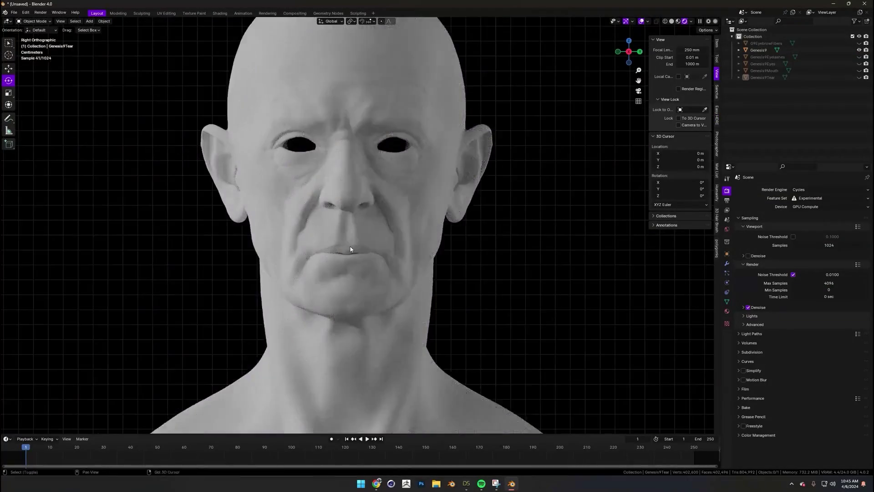
middle_click_drag(351, 249, 448, 196, "shift")
scroll(449, 196, "up", 1)
left_click(449, 196)
left_click(641, 22)
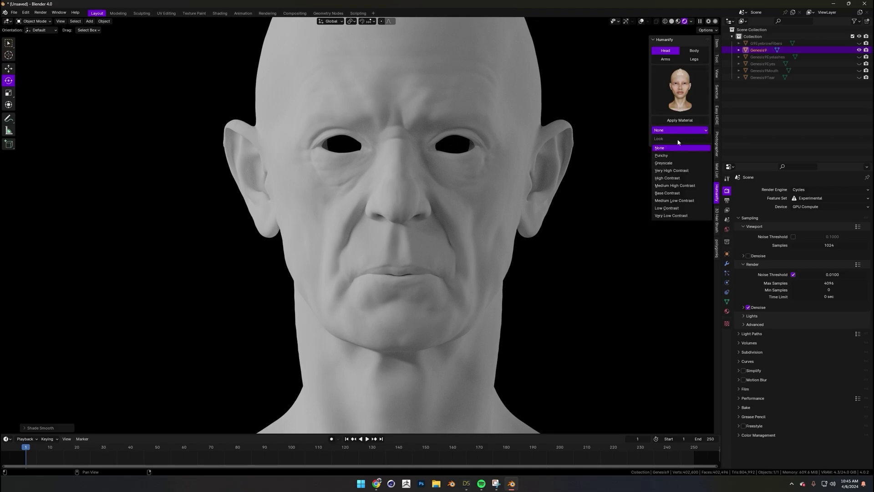
Set the Humanify look to High Contrast and apply the old-man Head skin material.
left_click(669, 178)
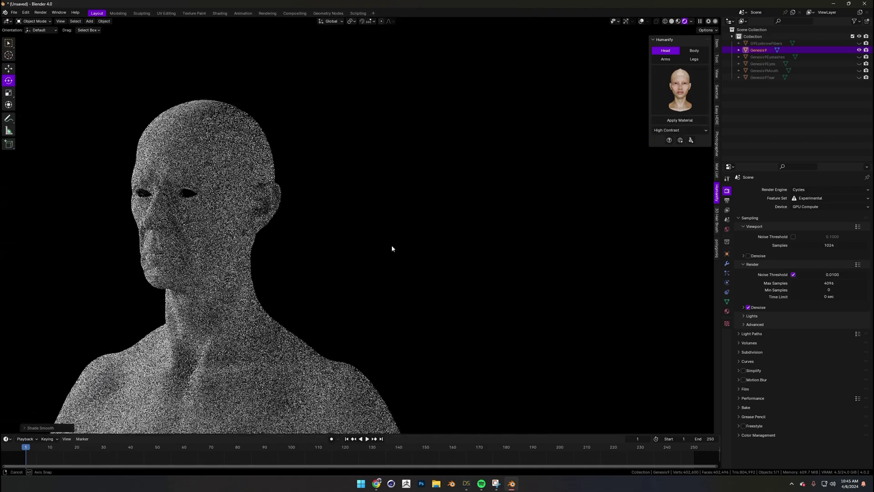
middle_click_drag(392, 248, 312, 259)
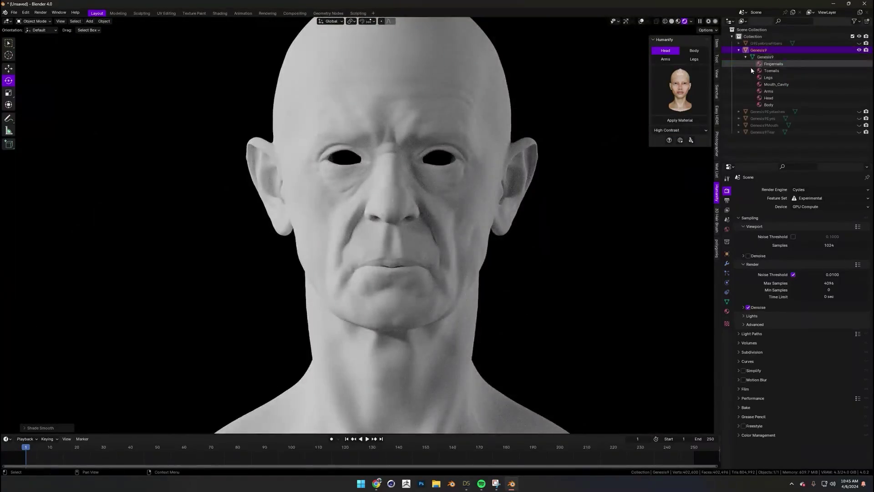
left_click(694, 98)
left_click(645, 139)
left_click(668, 121)
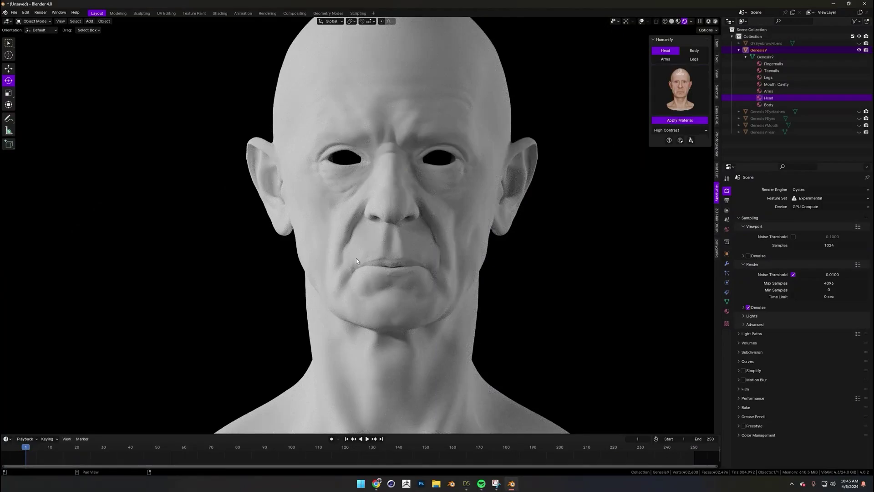
scroll(440, 266, "up", 3)
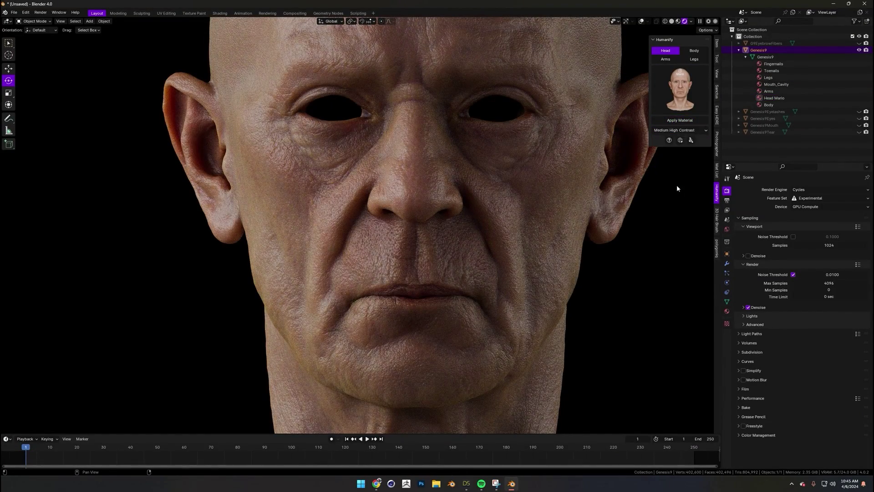
Cycle Easy HDRI environments until the bathroom HDRI lights the head.
left_click(717, 116)
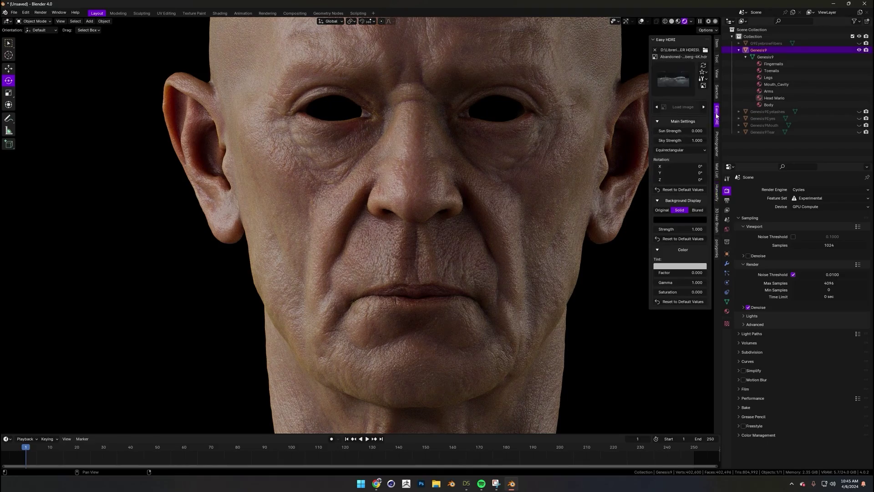
left_click(704, 106)
left_click(704, 106)
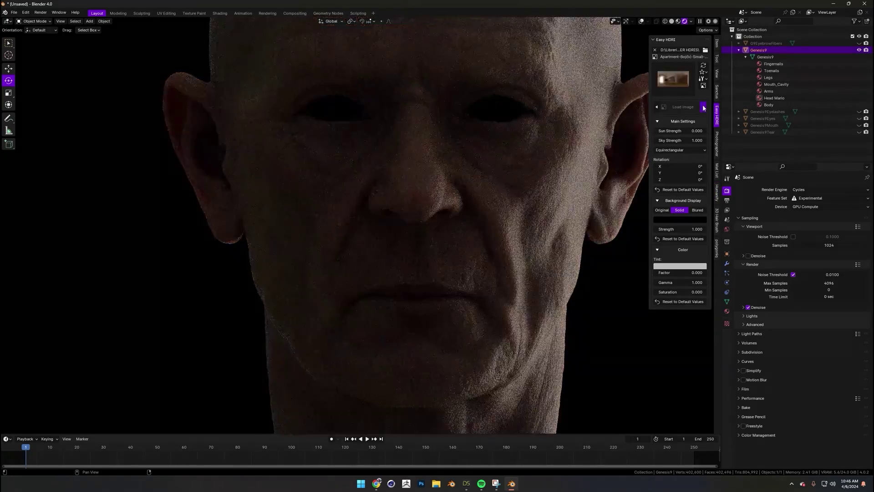
left_click(703, 106)
left_click(703, 106)
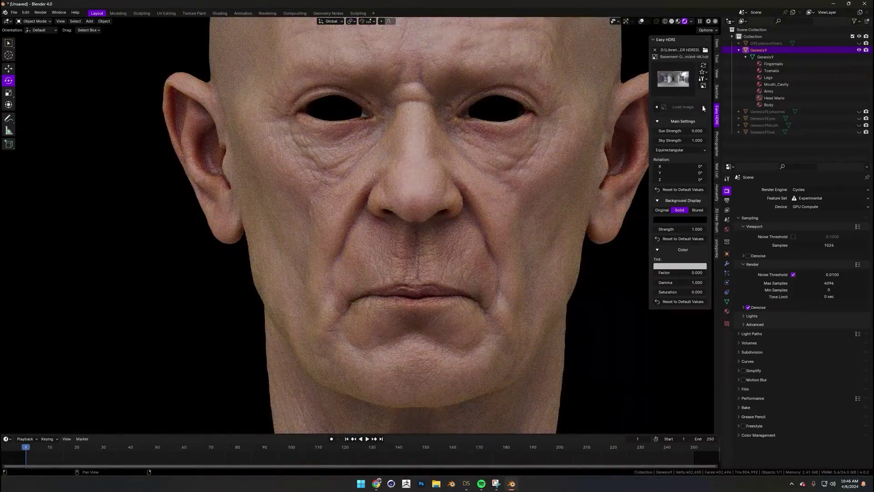
left_click(703, 106)
scroll(464, 188, "down", 3)
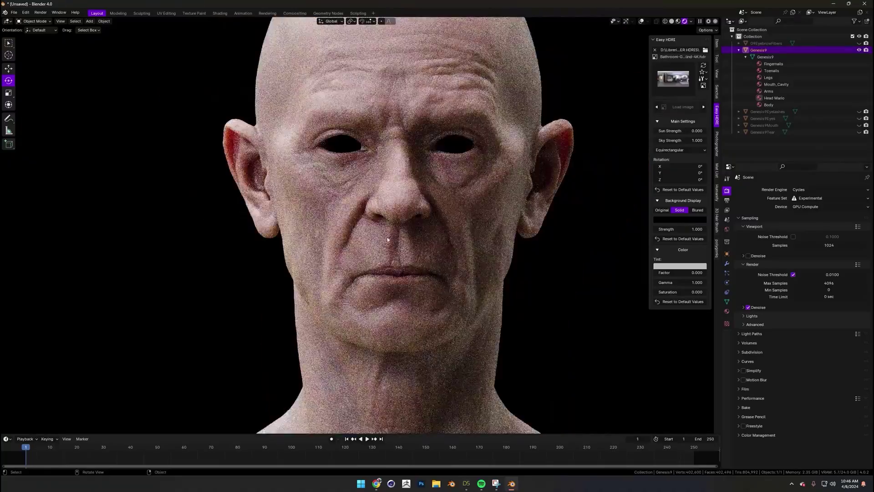
scroll(357, 231, "up", 4)
scroll(387, 259, "down", 3)
middle_click_drag(387, 259, 344, 348)
scroll(345, 347, "up", 2)
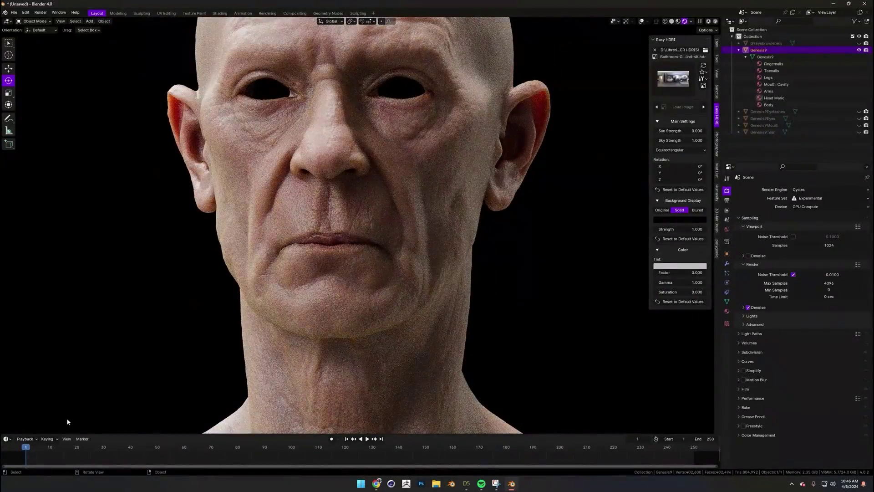
Turn the bottom area into an enlarged Shader Editor showing the Head Mario node.
left_click(7, 439)
left_click(40, 416)
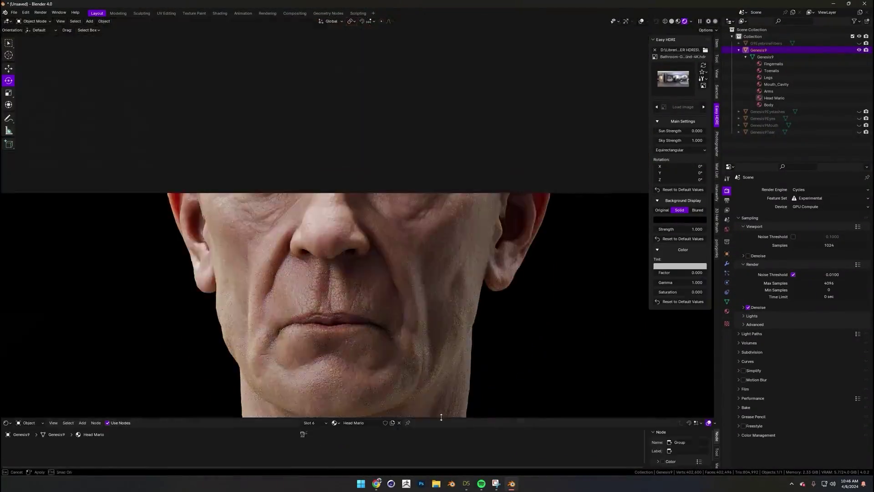
left_click_drag(137, 434, 137, 342)
scroll(304, 211, "up", 4)
scroll(304, 211, "down", 5)
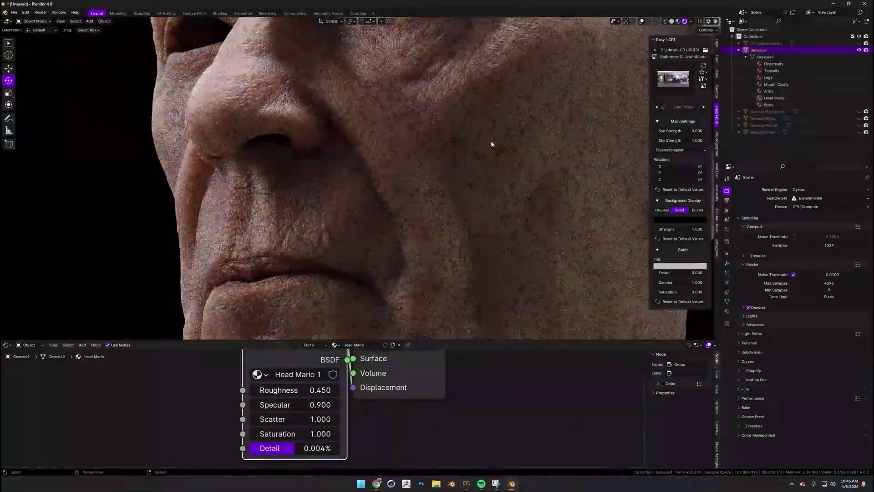
scroll(422, 78, "up", 3)
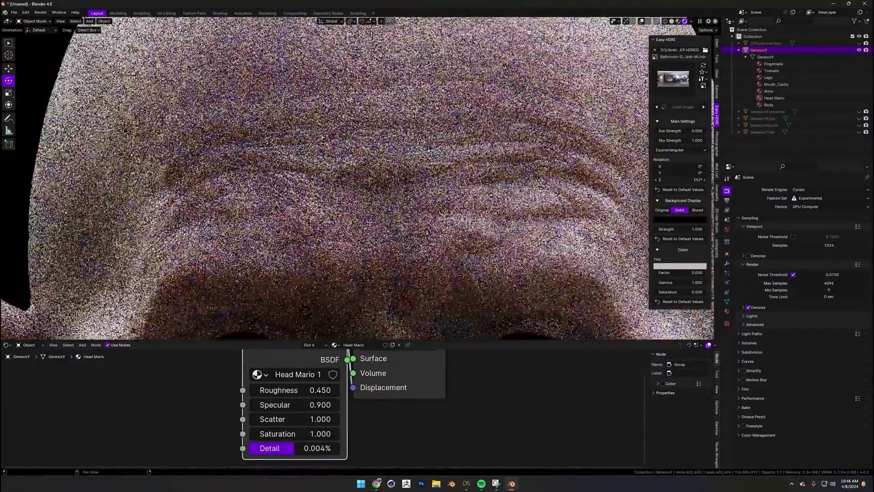
scroll(423, 78, "down", 4)
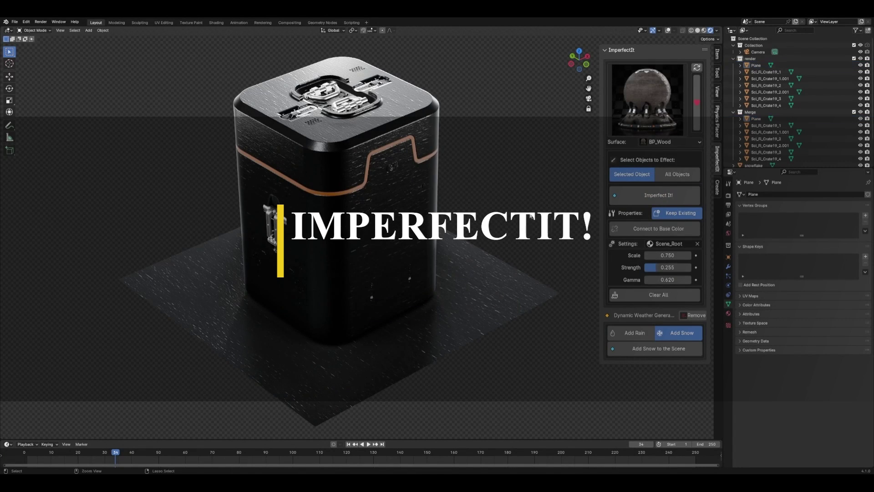
Try BP_Scratches, then BP_Fingerprint2 with a larger scale and higher gamma on the crate.
left_click(612, 132)
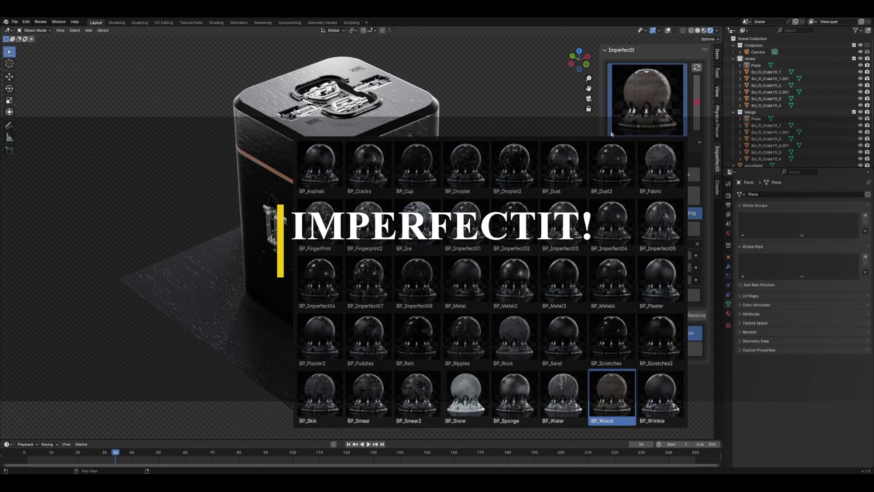
left_click(641, 349)
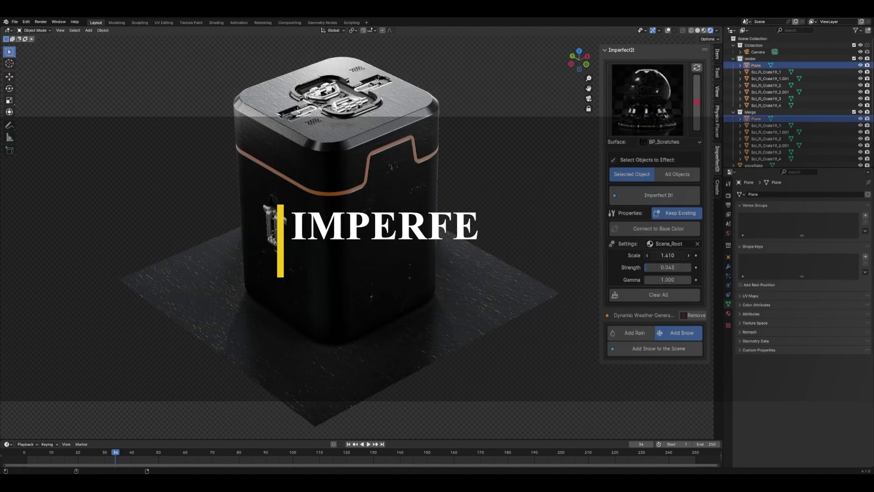
left_click(654, 115)
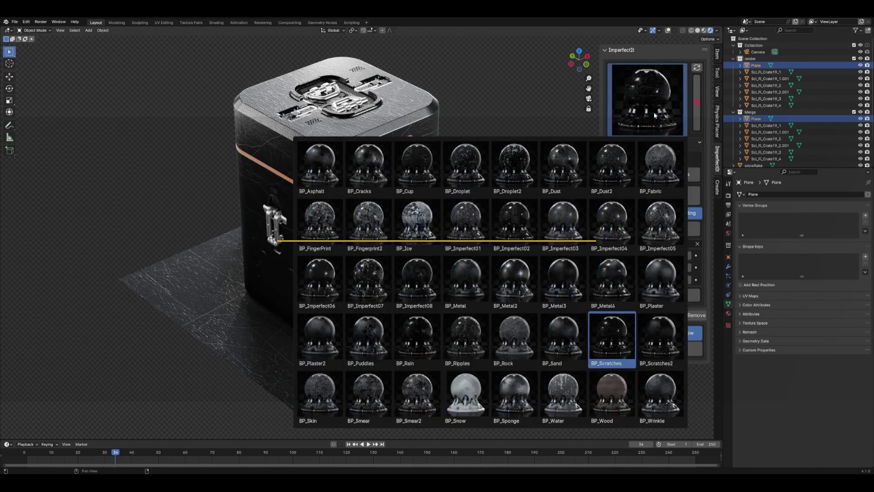
left_click(365, 233)
left_click_drag(668, 256, 692, 255)
left_click_drag(667, 280, 674, 280)
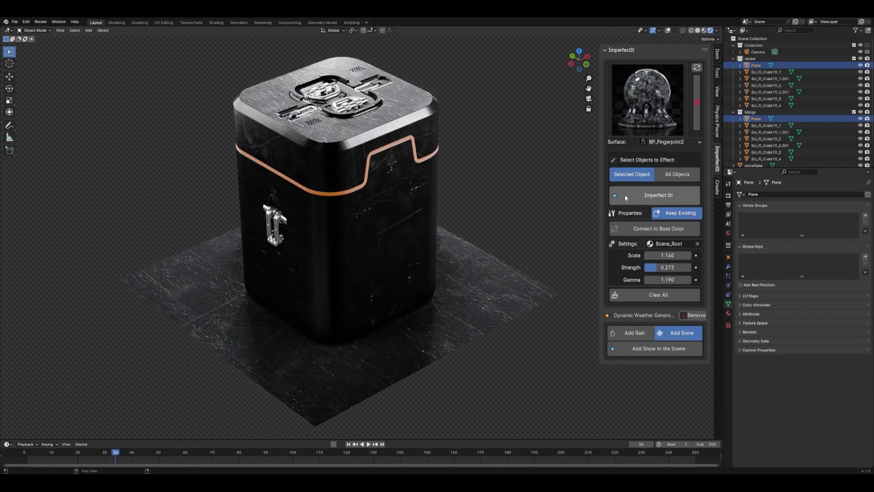
Try BP_FingerPrint at gamma 1.340 and scale 2.010, then switch to BP_Rain and play the animation.
left_click(647, 99)
left_click(317, 228)
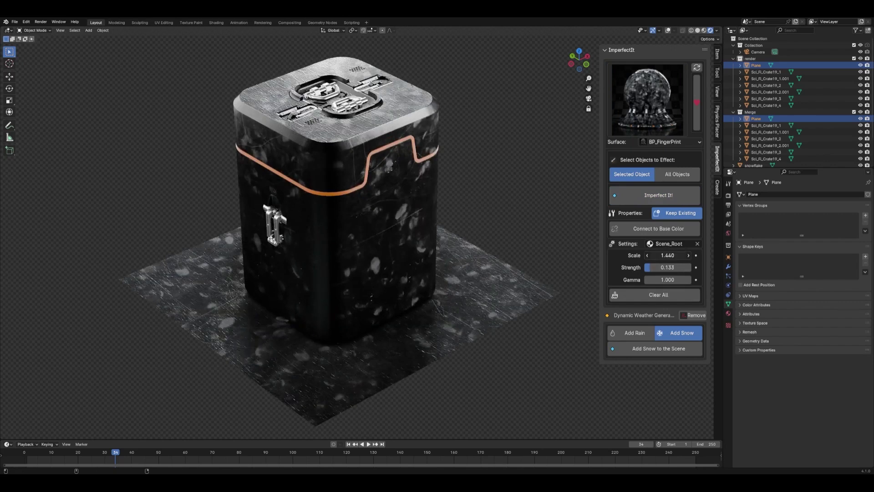
left_click_drag(657, 278, 678, 278)
left_click_drag(667, 256, 697, 256)
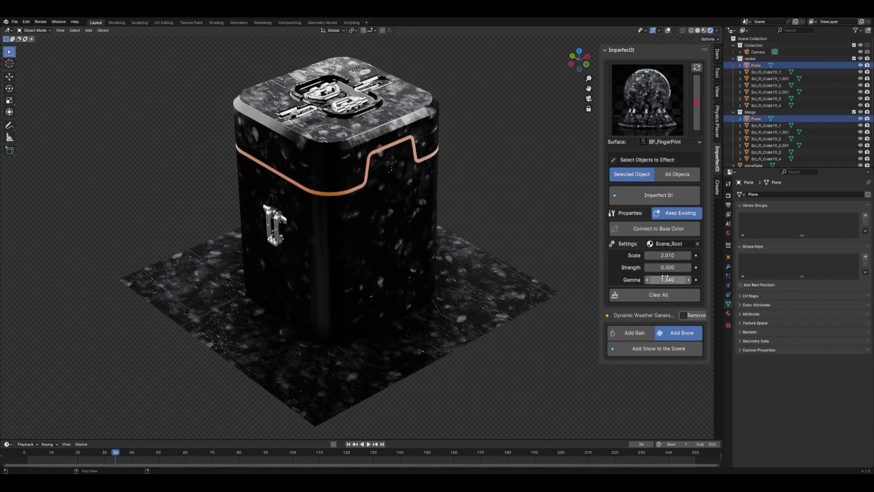
left_click(648, 129)
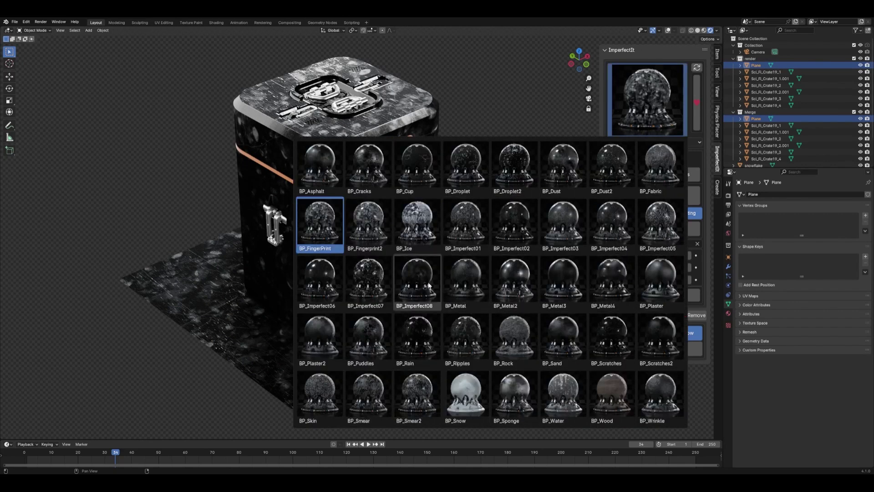
left_click(416, 339)
key("space")
left_click(717, 30)
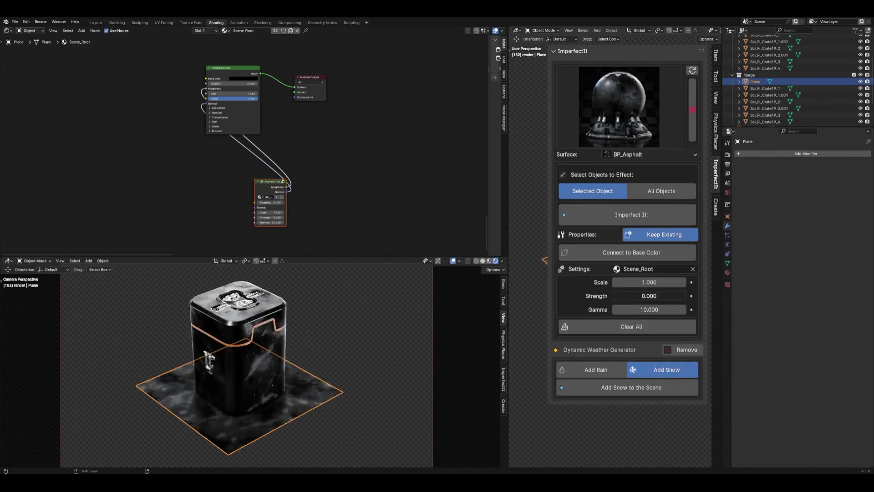
Apply the BP_Scratches, BP_Ice and BP_Fingerprint2 imperfections to the plane's material in turn.
left_click(619, 107)
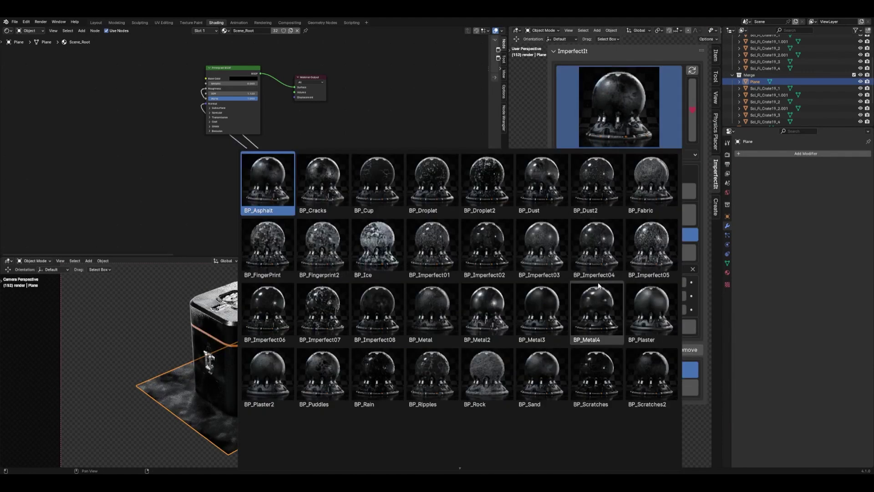
left_click(595, 371)
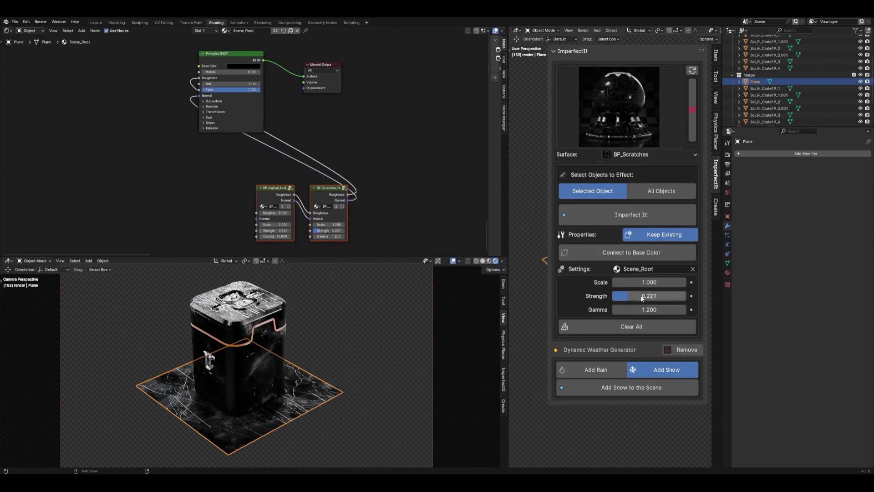
left_click(640, 125)
left_click(639, 327)
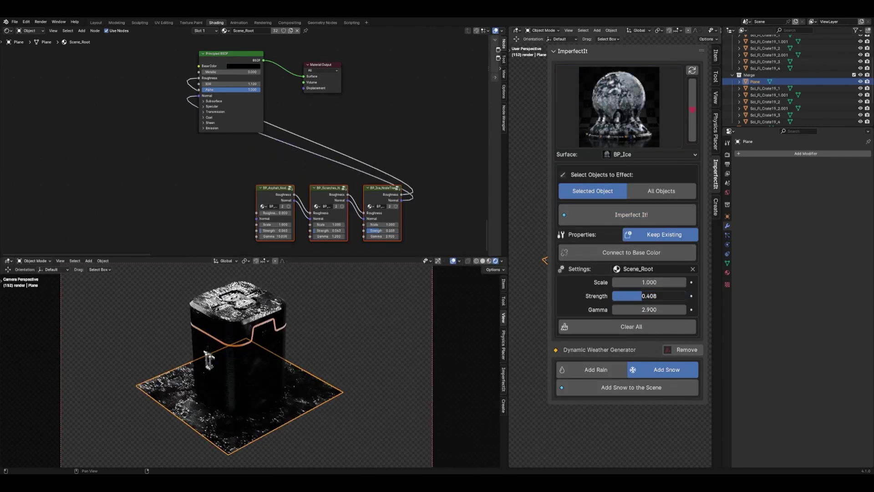
left_click(619, 107)
left_click(323, 248)
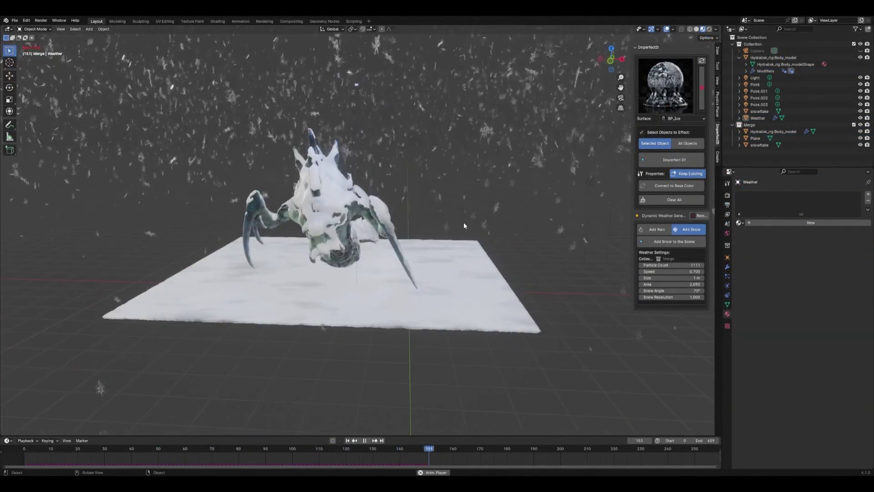
Select the falling snow weather object and orbit around the snowy creature.
left_click(727, 194)
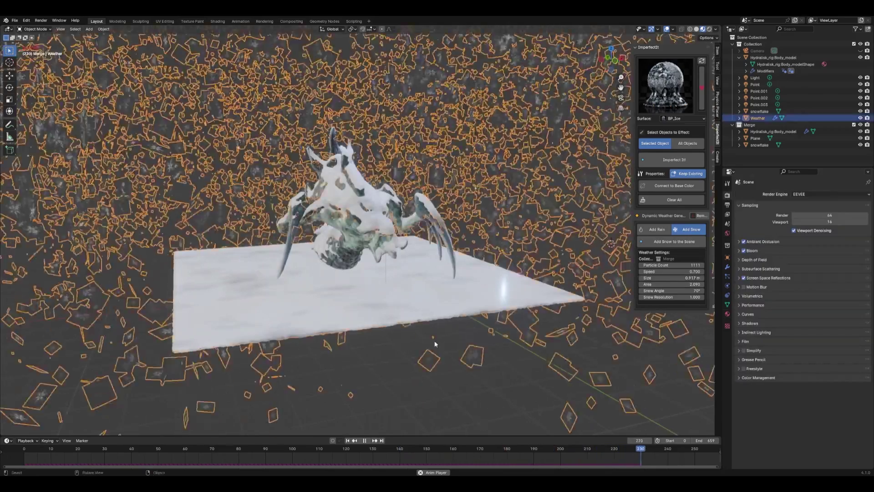
scroll(408, 289, "up", 5)
middle_click_drag(407, 289, 332, 250)
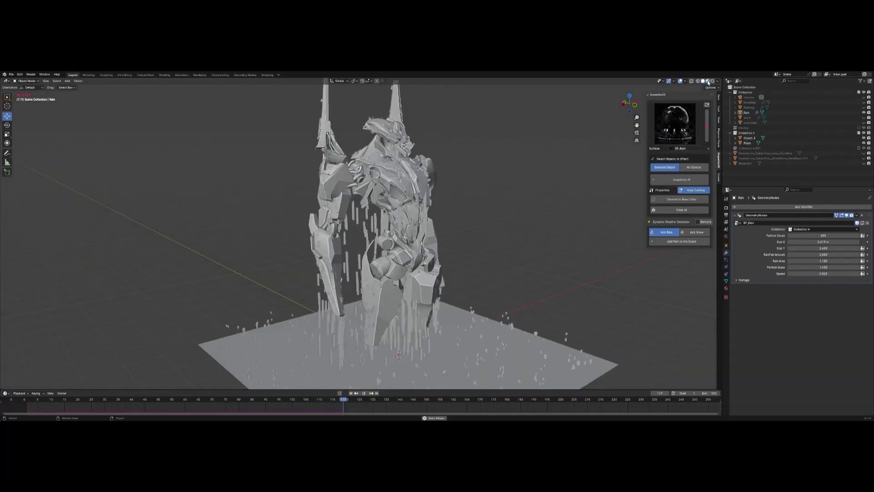
Apply BP_Scratches to the car's Car Paint material and raise its strength to about 0.112.
left_click(708, 82)
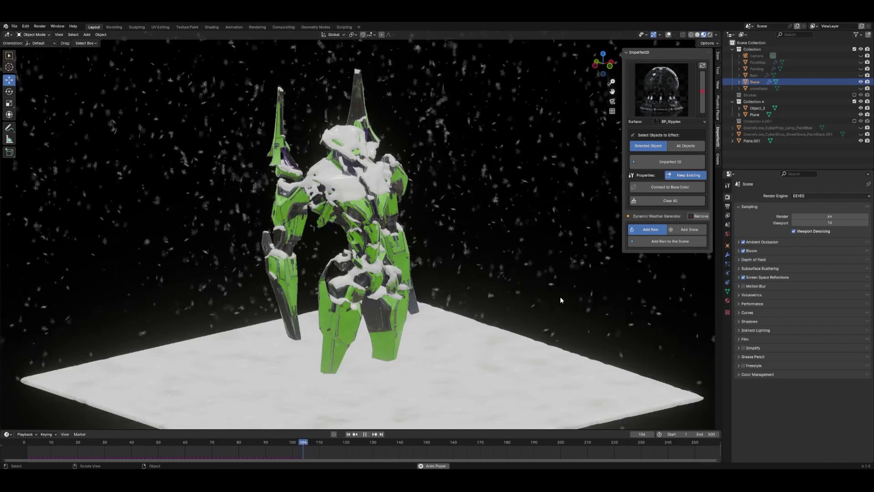
middle_click_drag(561, 300, 634, 96)
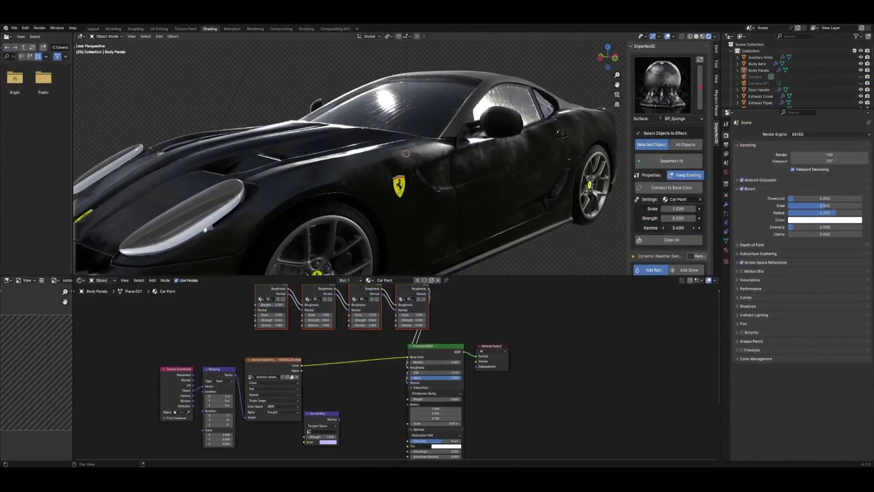
left_click(662, 85)
left_click(671, 274)
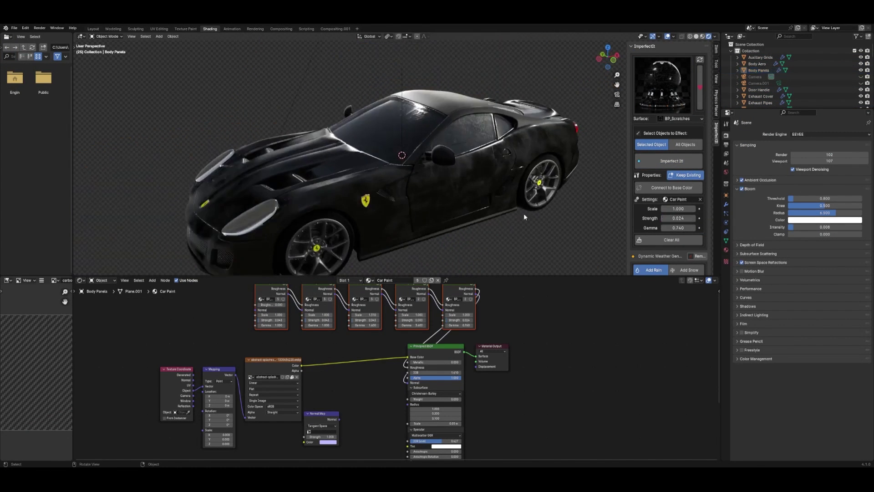
middle_click_drag(523, 213, 527, 159)
scroll(514, 231, "up", 2)
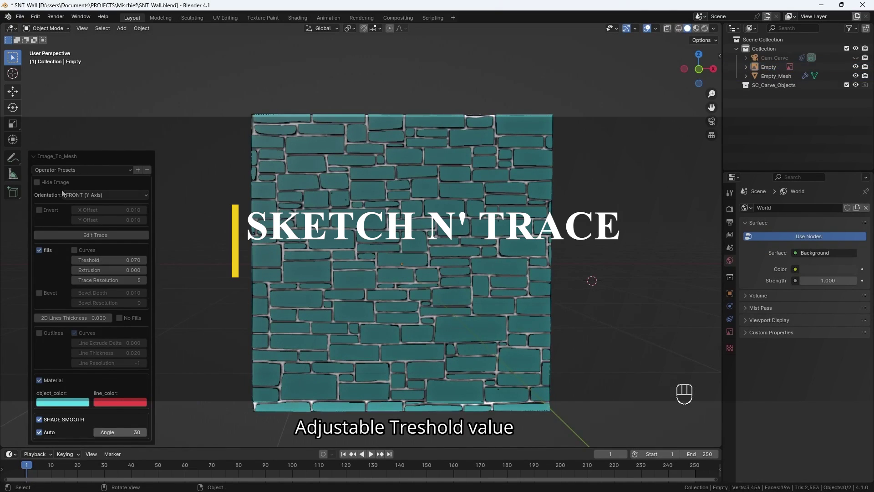
Hide the stone-wall and rose reference images and test inverting the rose trace.
left_click(37, 182)
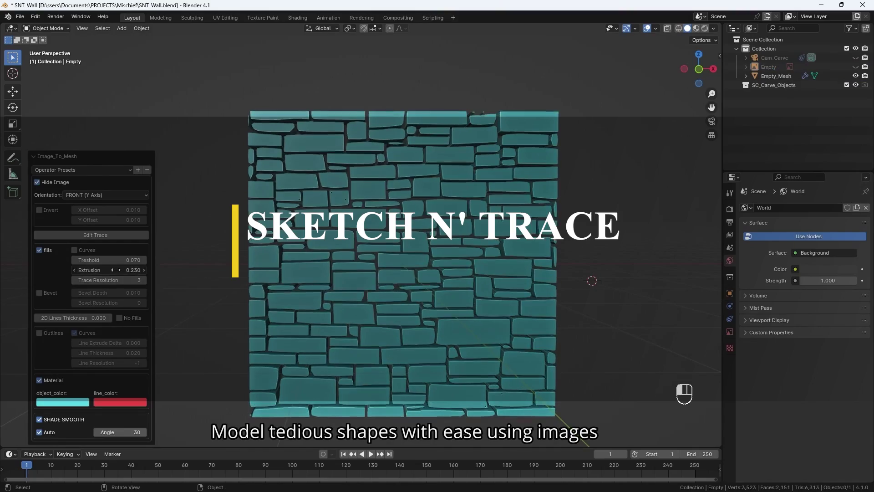
left_click(63, 402)
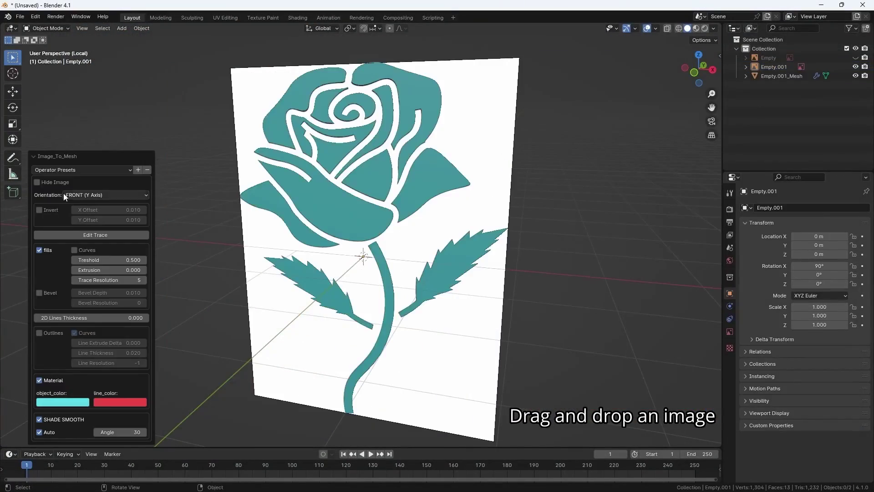
left_click(37, 182)
left_click(39, 210)
left_click_drag(109, 210, 112, 221)
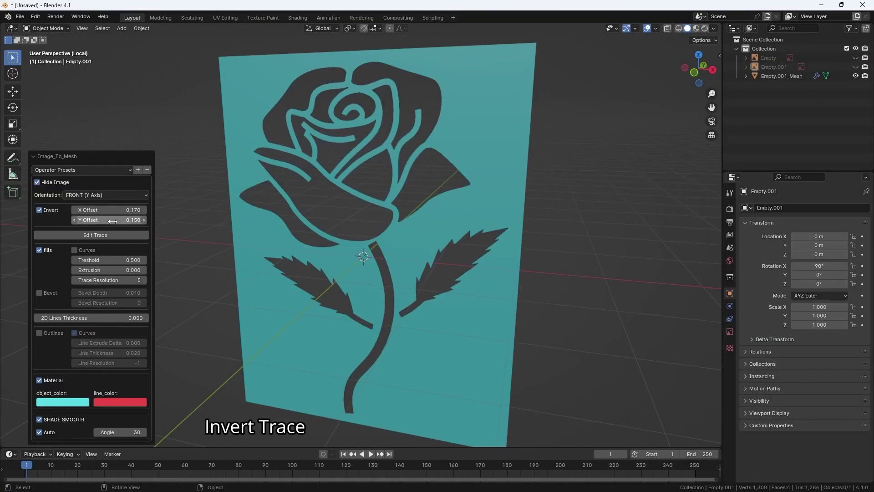
left_click(40, 209)
Add red outlines and extrusion depth to the rose, then remove them again.
left_click(39, 333)
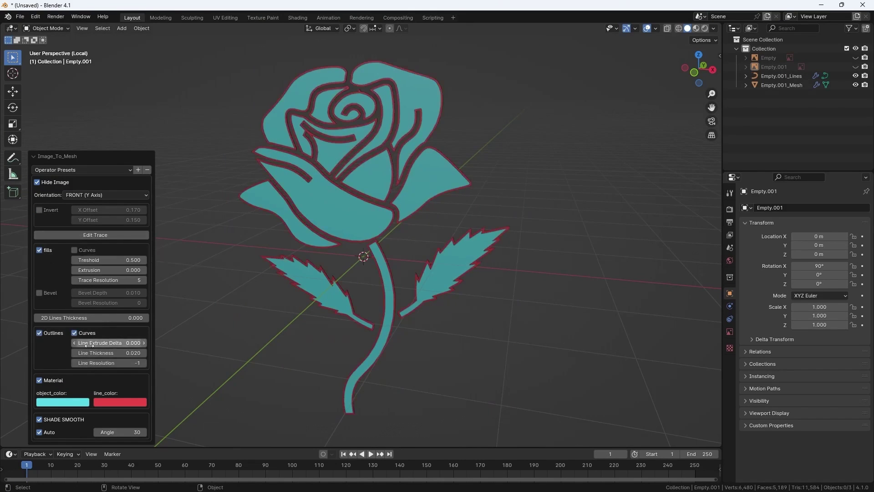
left_click_drag(104, 270, 127, 270)
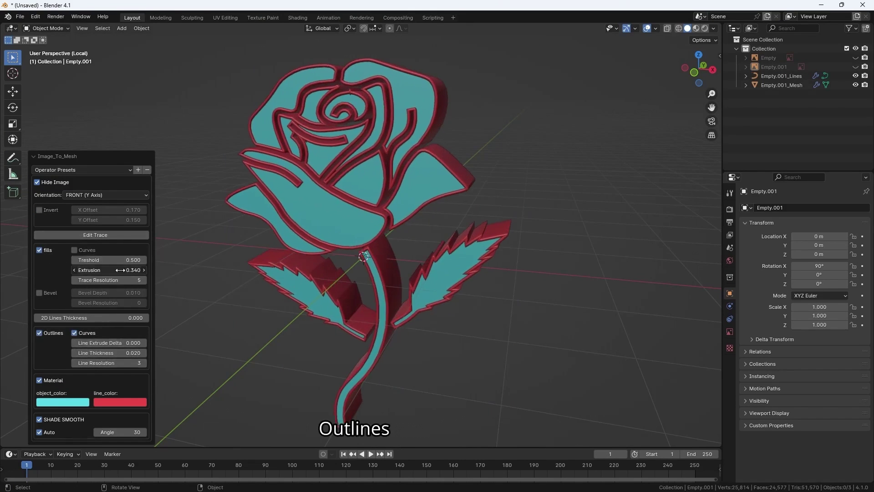
mouse_move(109, 343)
left_mouse_down()
mouse_move(100, 344)
mouse_move(121, 344)
mouse_move(115, 355)
left_mouse_up()
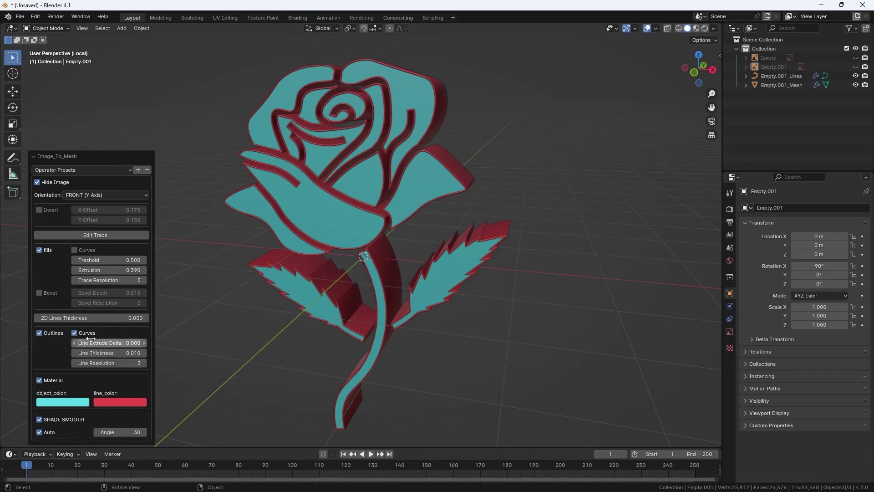
left_click(39, 333)
left_click_drag(109, 270, 73, 270)
Draw an extra leaf onto the rose trace, rebuild it, recolour the outlines and restore the fill.
left_click(116, 235)
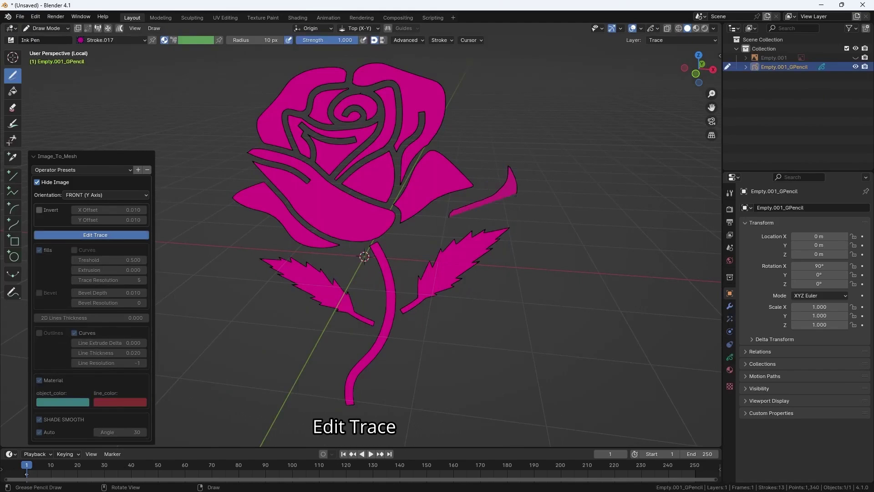
left_click_drag(515, 195, 453, 214)
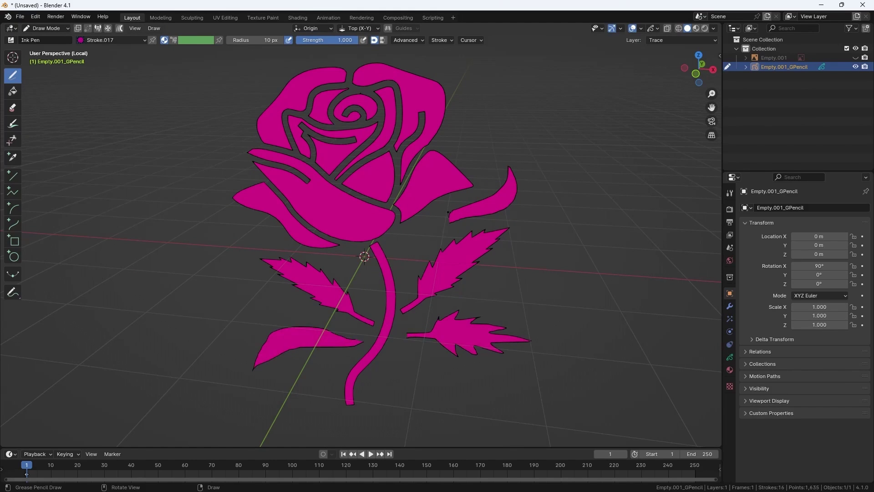
key("Return")
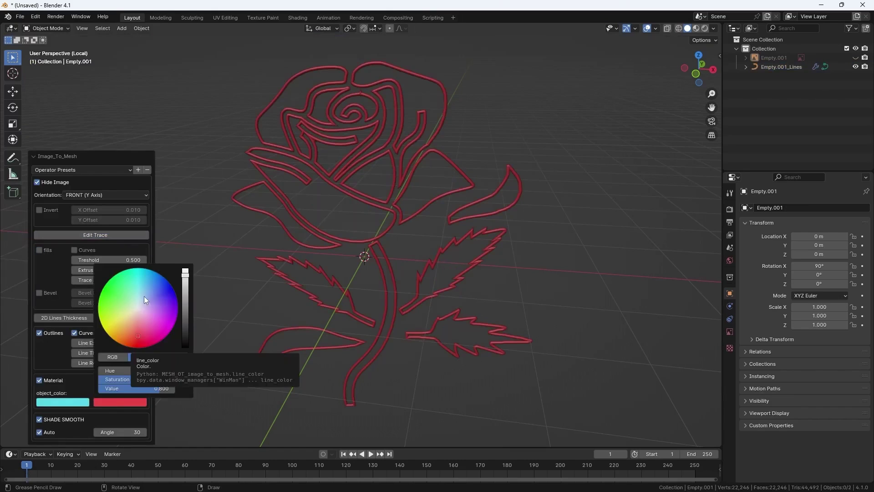
left_click(160, 321)
left_click(39, 249)
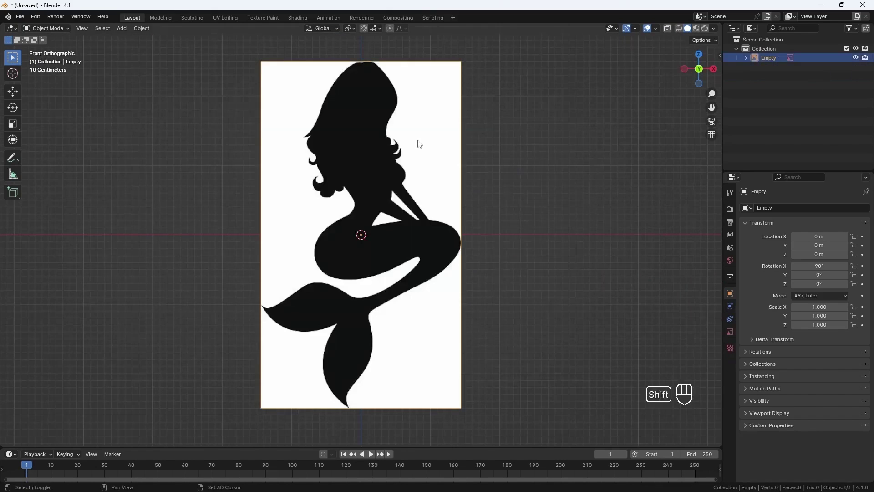
Trace the mermaid image as outlines only, hide its image, and set a grey viewport background.
key("shift+t")
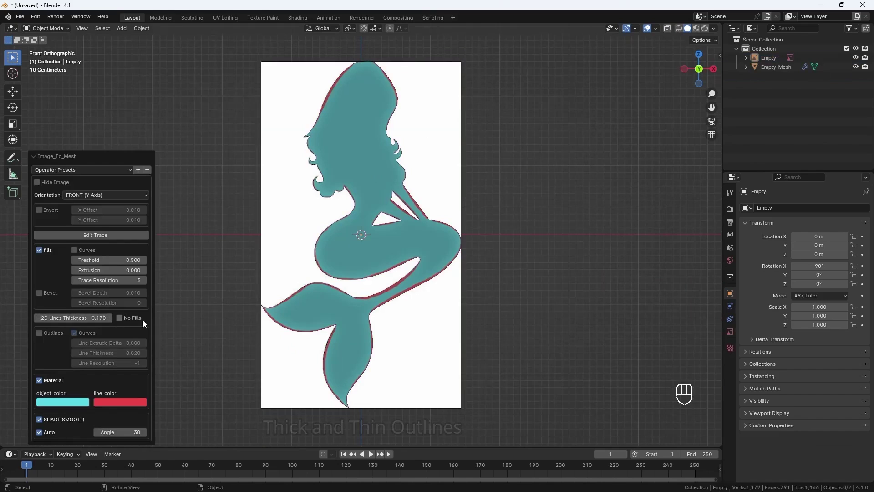
left_click(120, 318)
middle_click_drag(255, 219, 284, 237)
left_click(37, 182)
left_click(714, 28)
left_click(731, 207)
left_click(731, 218)
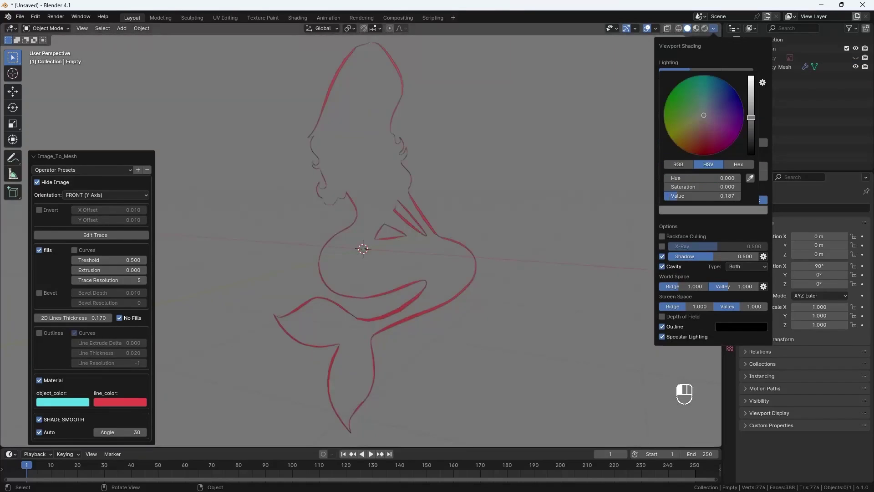
Extrude the mermaid outline to 0.070, darken it near black, then raise the fairy trace resolution.
left_click_drag(123, 270, 137, 270)
middle_click_drag(214, 273, 260, 276)
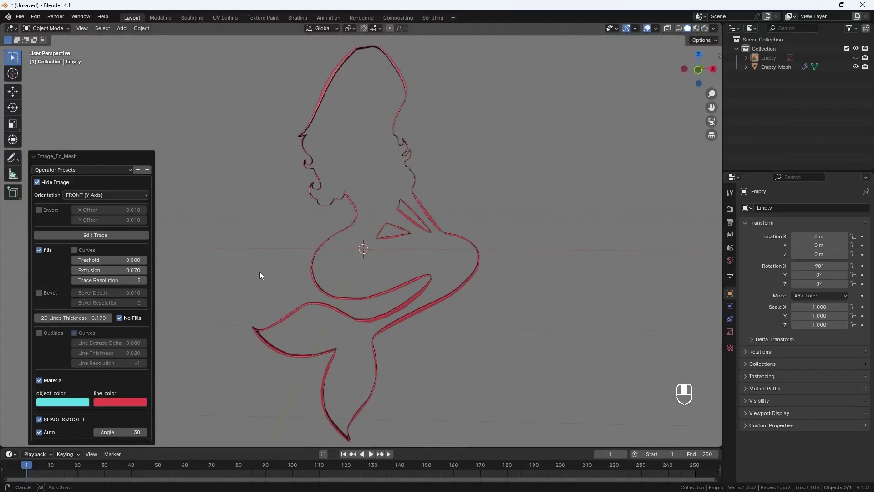
left_click(125, 405)
left_click_drag(185, 319, 186, 348)
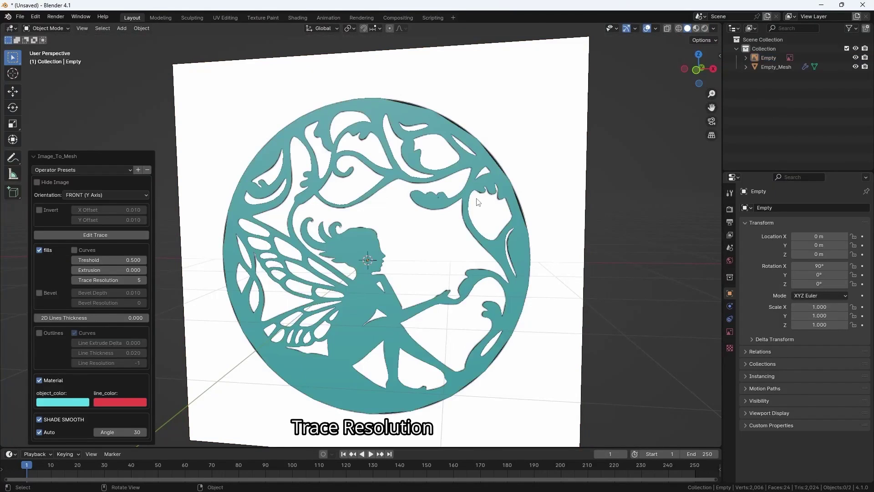
left_click(54, 182)
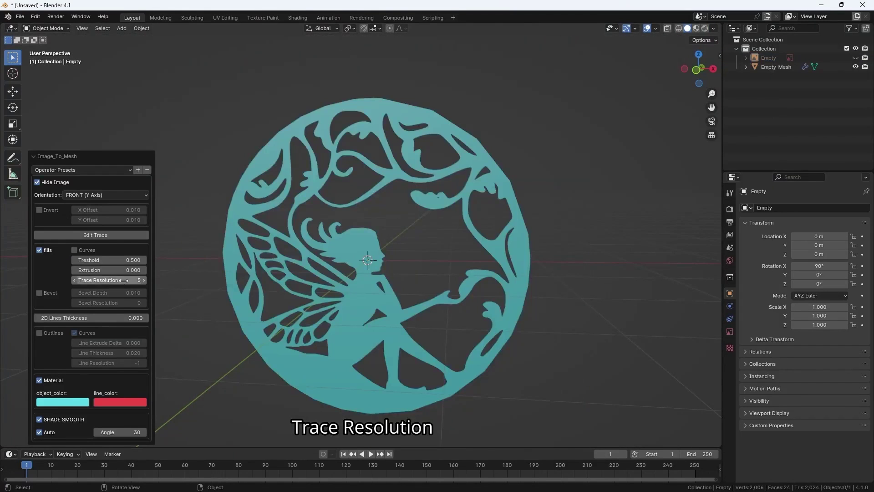
left_click_drag(123, 280, 221, 280)
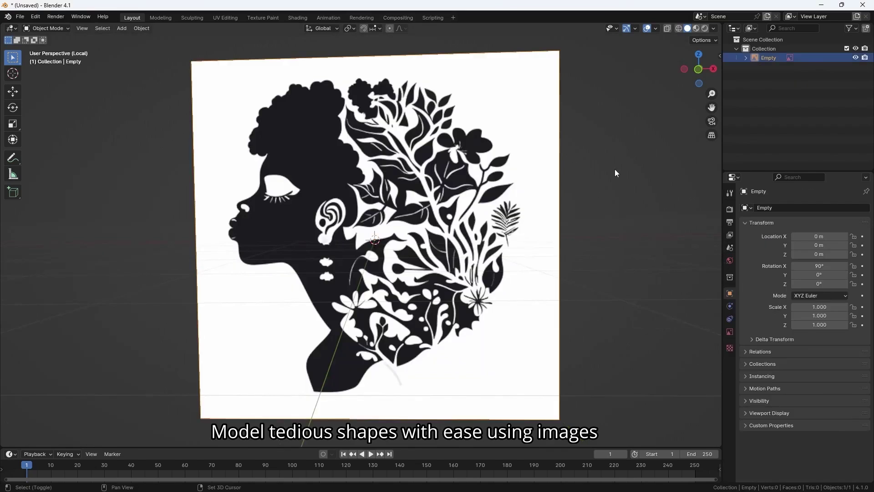
Hide the face reference image, make the face mesh green, and add red outlines.
left_click(37, 182)
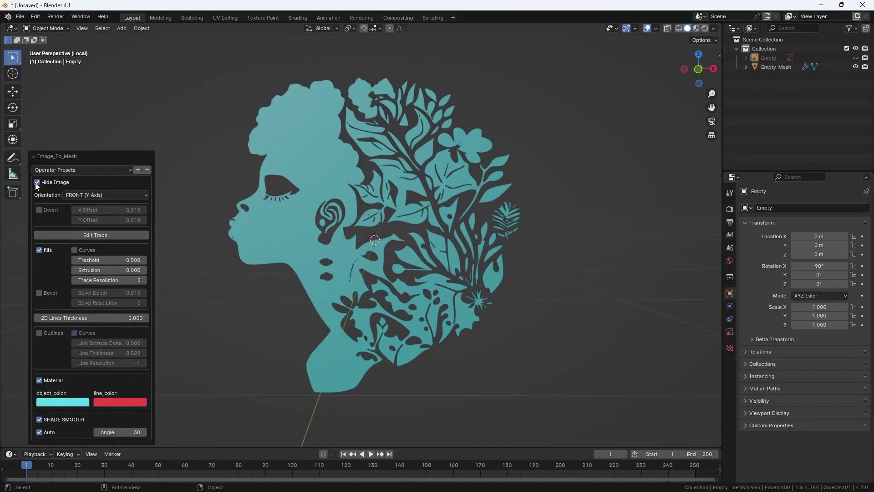
left_click(59, 402)
left_click(53, 291)
left_click(39, 333)
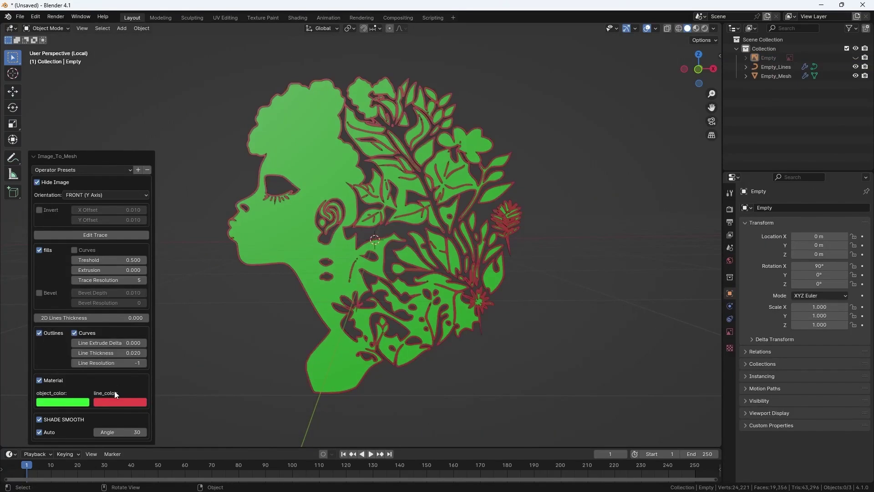
left_click(120, 402)
left_click(163, 285)
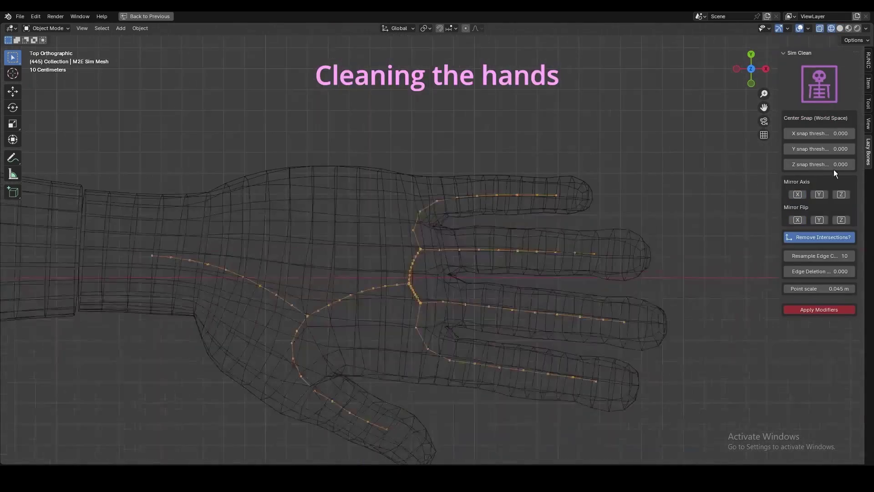
Reduce the Resample Edge Count on the hand's edge skeleton.
left_click(852, 256)
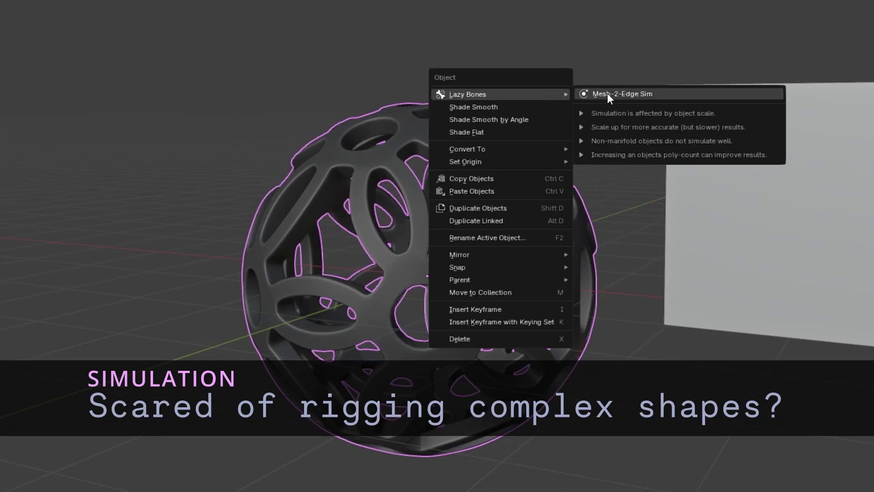
Run Mesh-2-Edge Sim on the lattice sphere and the small bull, then return to the bull scene.
left_click(608, 93)
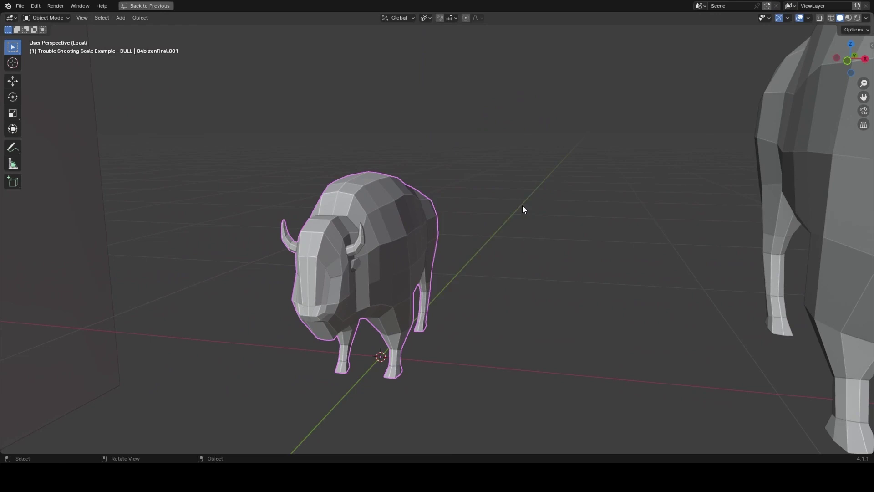
right_click(523, 206)
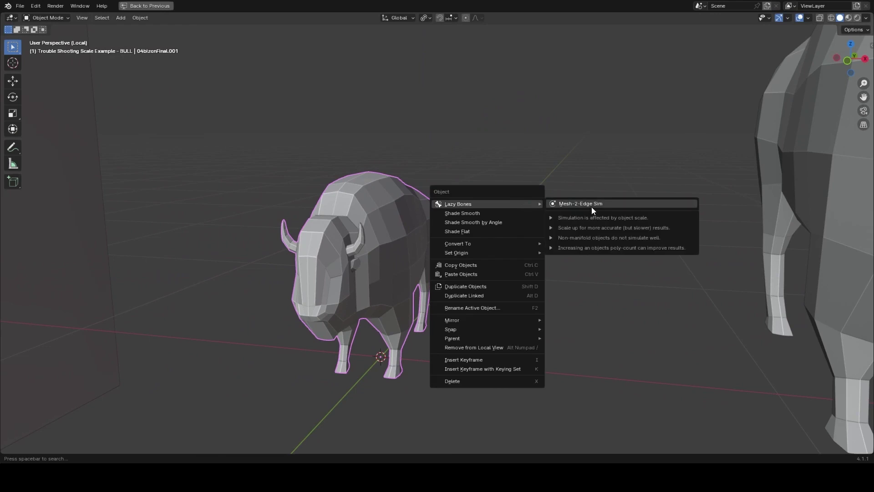
left_click(592, 205)
left_click(605, 223)
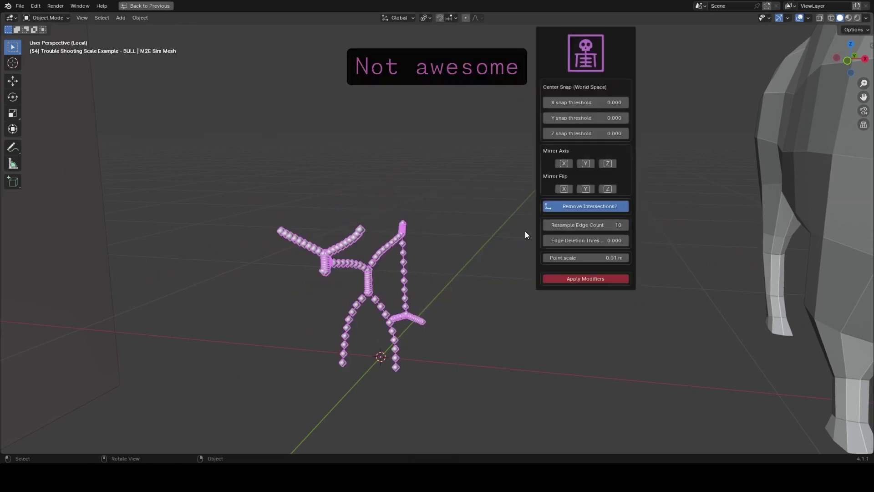
key("KP_Divide")
Run and apply Mesh-2-Edge Sim on the bigger bull and then the large bison.
right_click(575, 218)
mouse_move(587, 219)
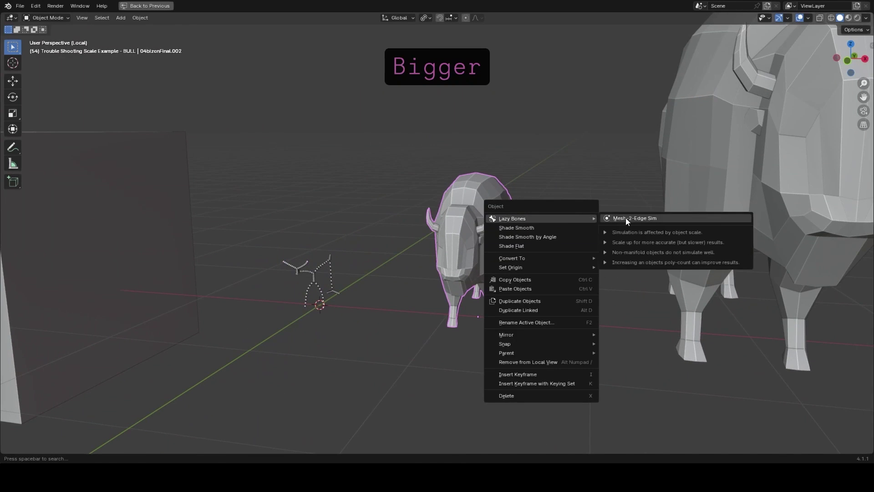
left_click(625, 218)
left_click(638, 216)
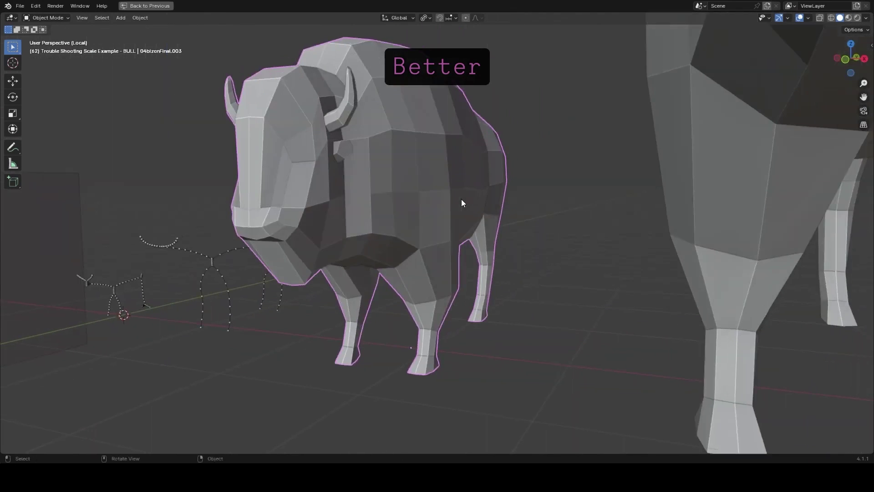
right_click(460, 199)
mouse_move(478, 199)
left_click(526, 198)
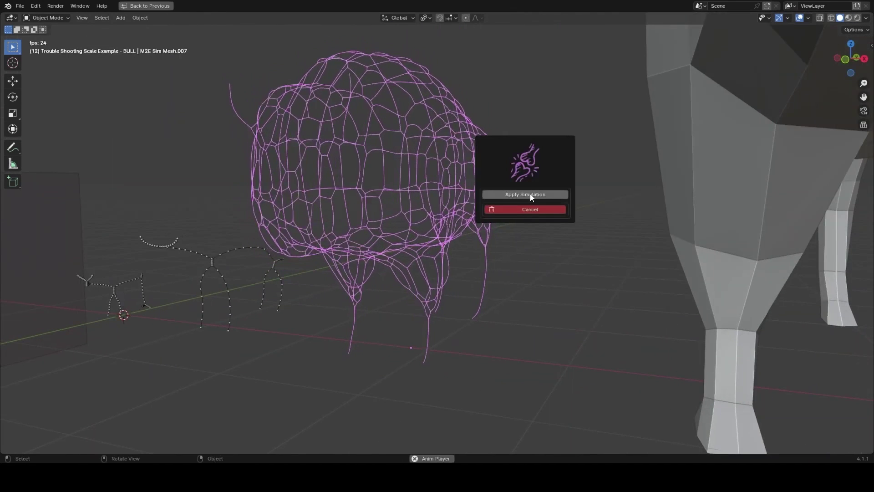
left_click(558, 193)
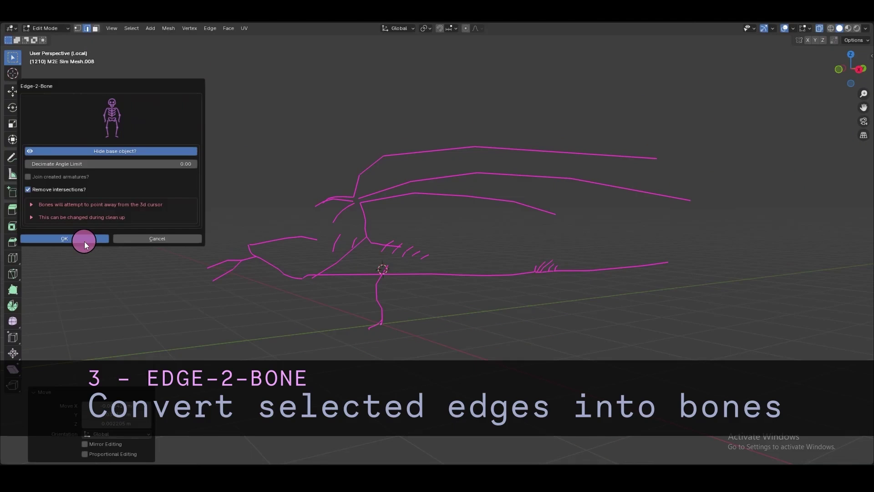
Convert the selected simulated edges into an armature with Edge-2-Bone.
left_click(84, 241)
scroll(417, 248, "up", 3)
key("alt+z")
middle_click_drag(418, 250, 441, 302)
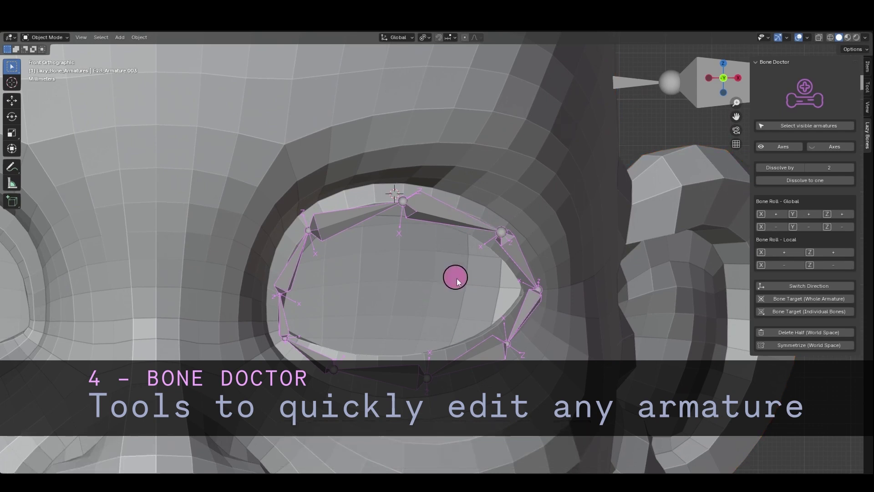
Re-point the eye-ring bones toward the 3D cursor with Bone Target (Individual Bones) and isolate the ring.
left_click(834, 313)
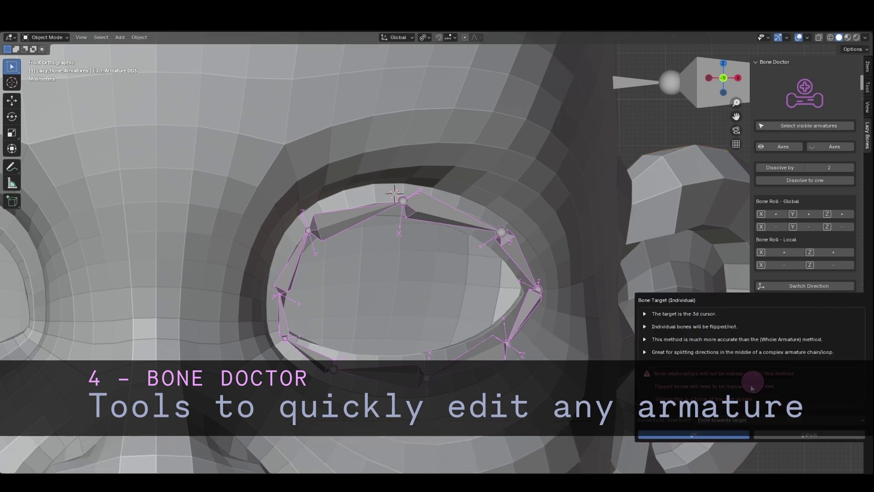
left_click(727, 435)
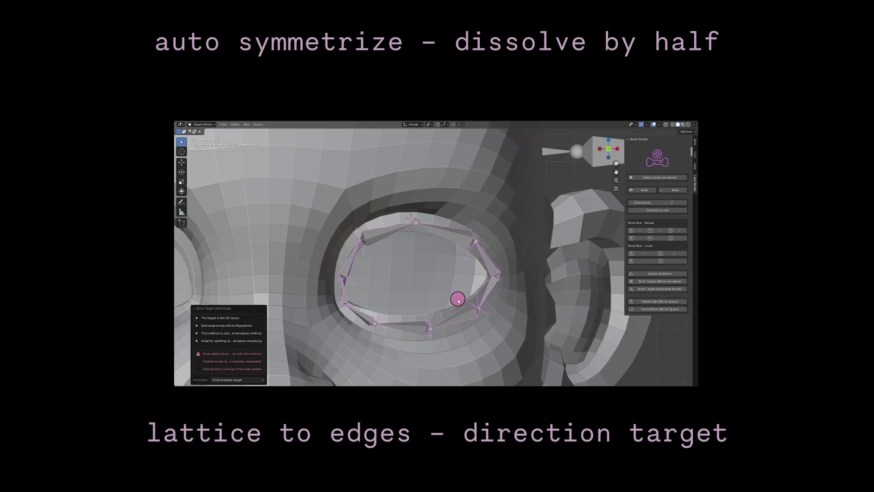
key("slash")
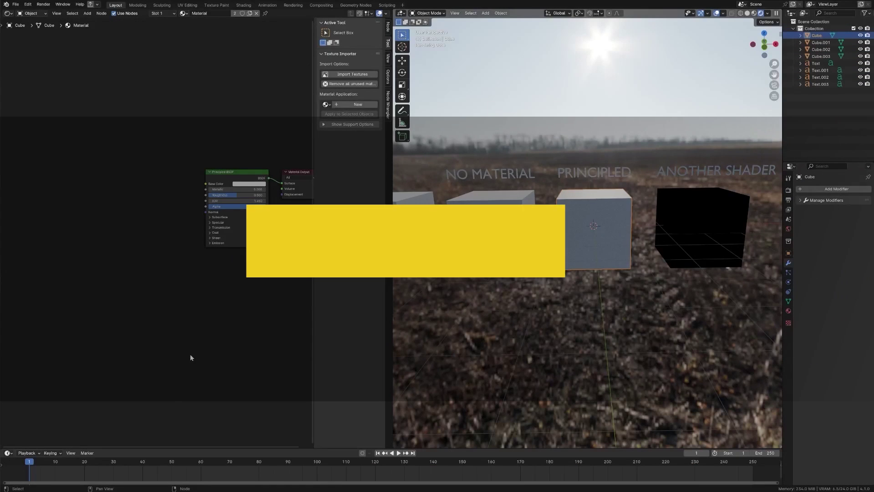
Import the five rock maps (albedo, roughness, normal, displacement, AO) onto the Principled cube.
scroll(638, 317, "down", 2)
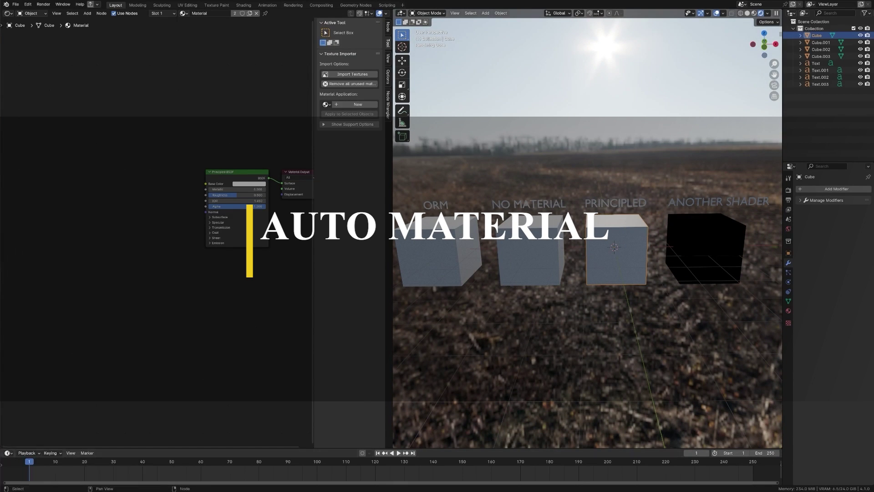
left_click(352, 74)
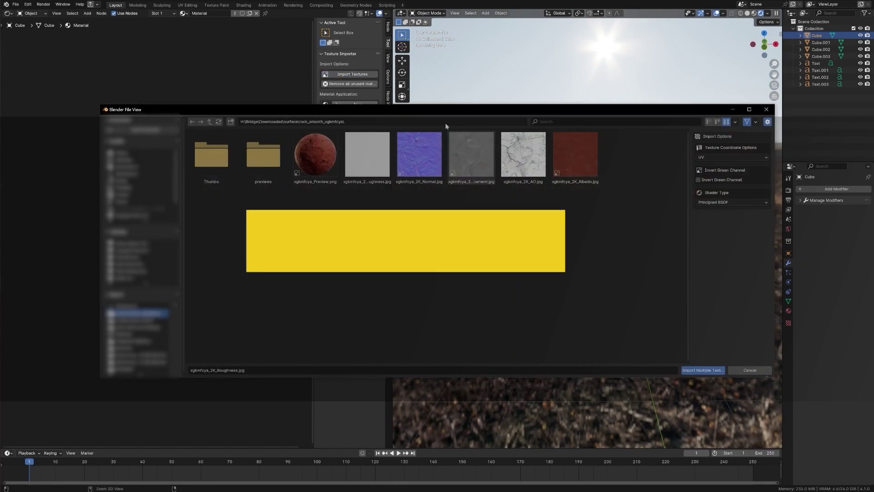
left_click_drag(480, 181, 374, 181)
left_click(732, 157)
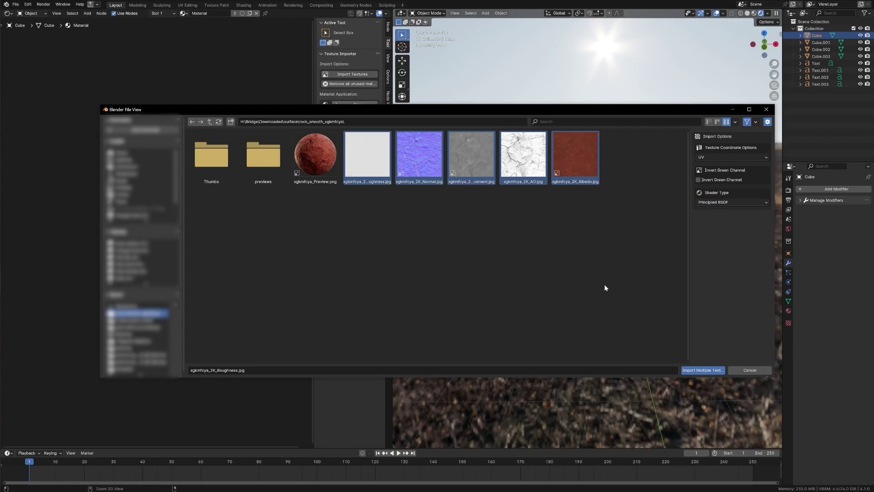
left_click(706, 370)
scroll(594, 296, "up", 5)
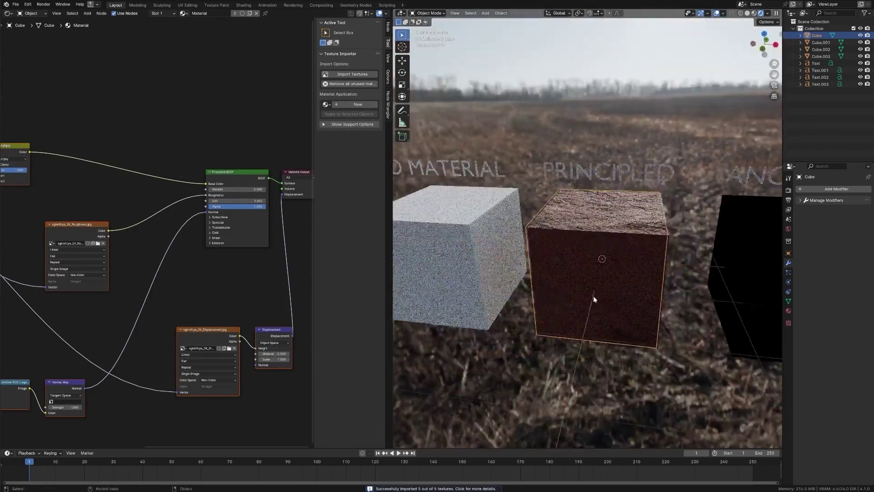
middle_click_drag(594, 296, 561, 337)
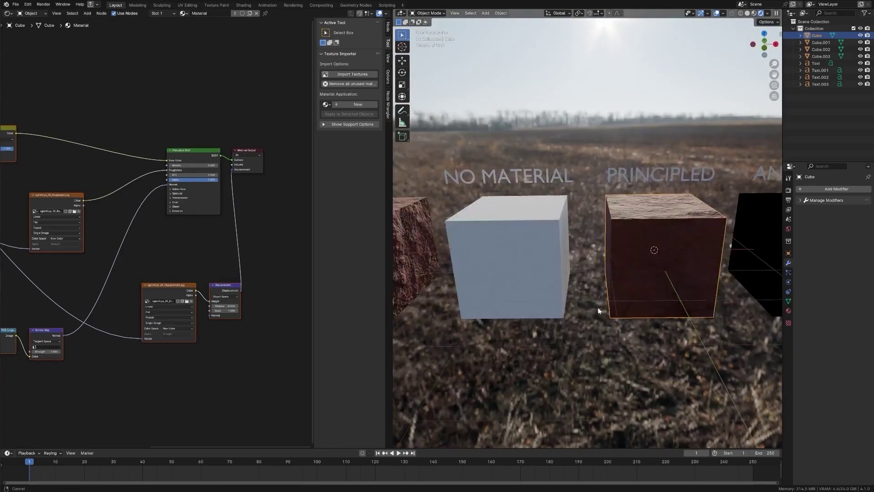
left_click(555, 254)
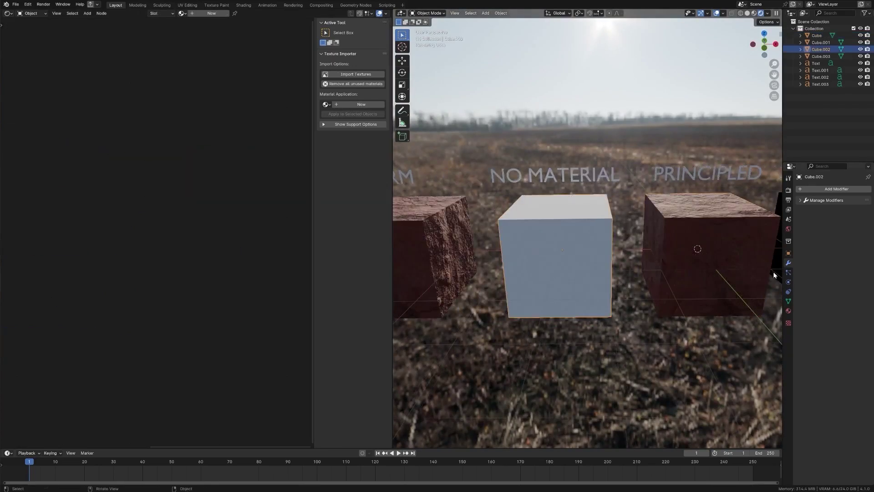
Import the five rock texture maps onto the No Material cube.
left_click(348, 74)
left_click_drag(620, 223, 355, 163)
left_click(718, 366)
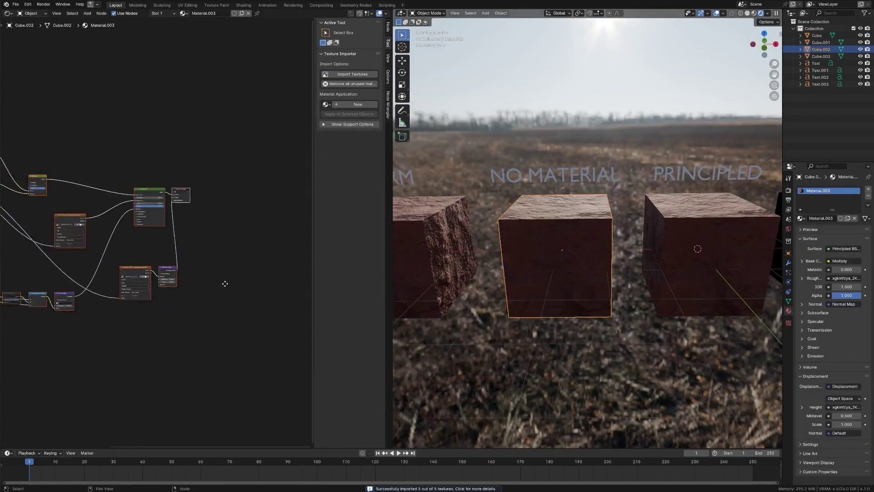
middle_click_drag(456, 278, 663, 227)
Give the Another Shader cube a glass material from the stains roughness map.
left_click(619, 245)
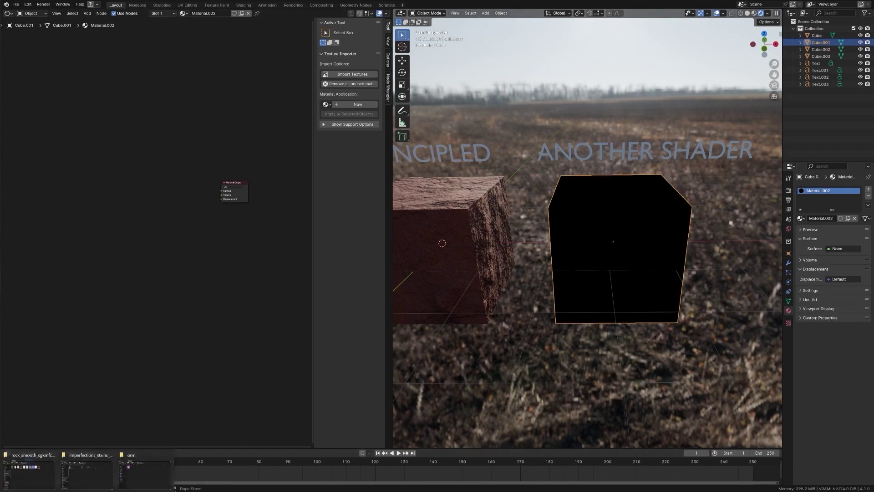
left_click(349, 75)
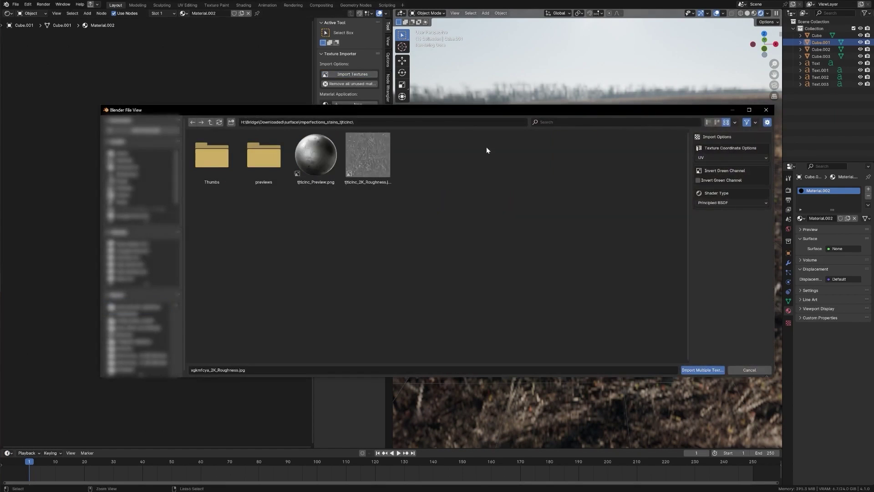
double_click(376, 168)
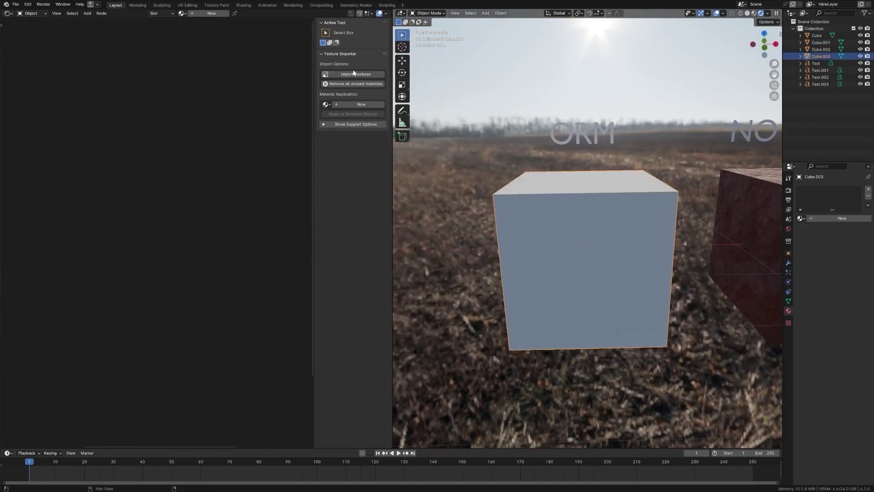
Texture the ORM cube with the packed ORM map, a red colour texture and a normal map.
left_click(354, 74)
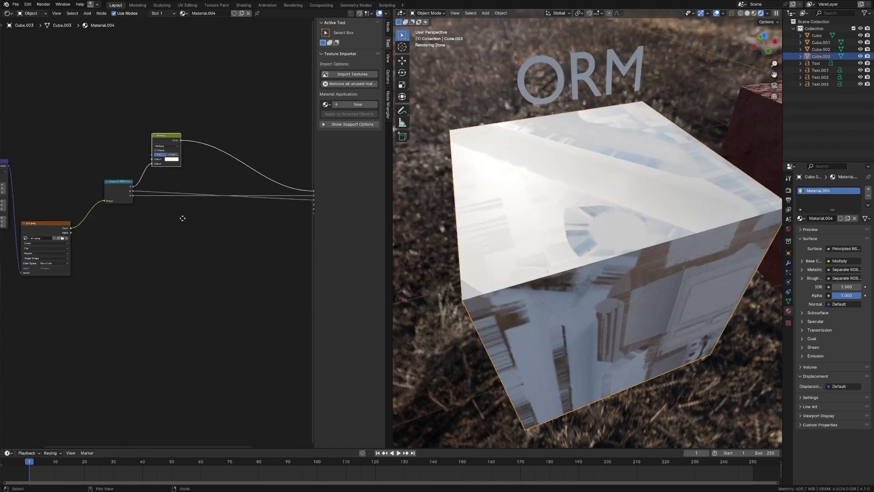
middle_click_drag(213, 203, 112, 219)
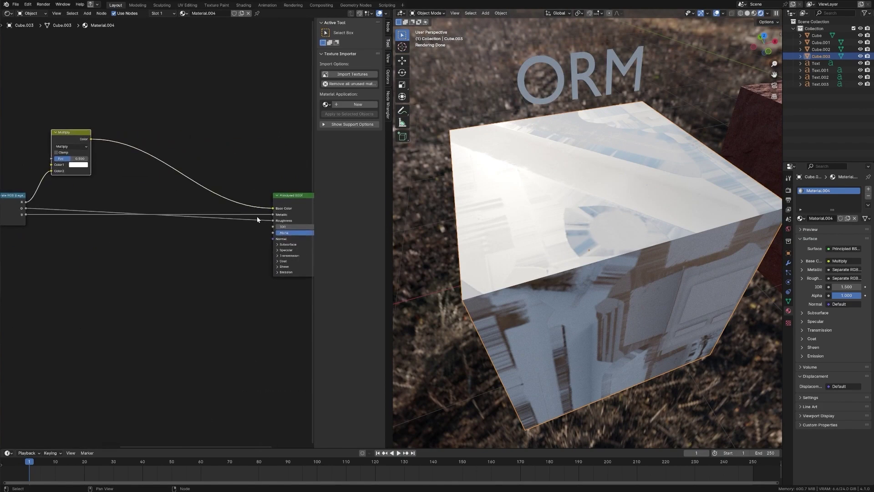
middle_click_drag(258, 219, 208, 243)
scroll(198, 263, "down", 4)
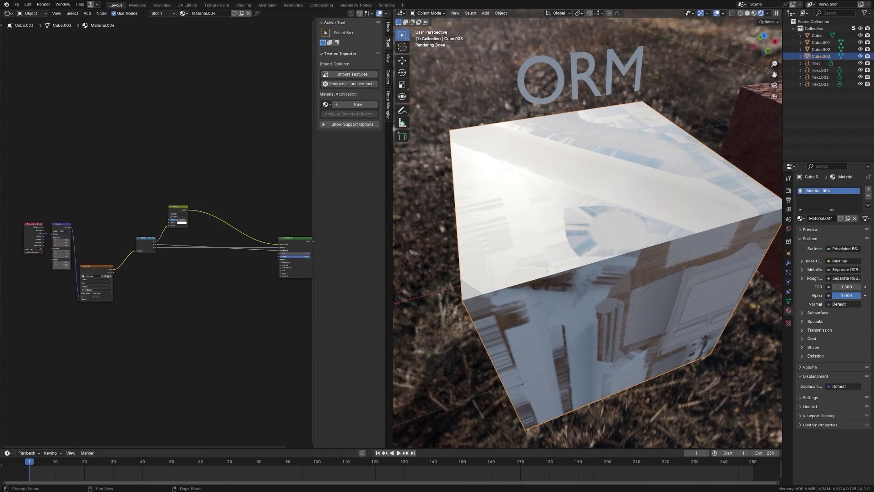
left_click(352, 74)
double_click(573, 163)
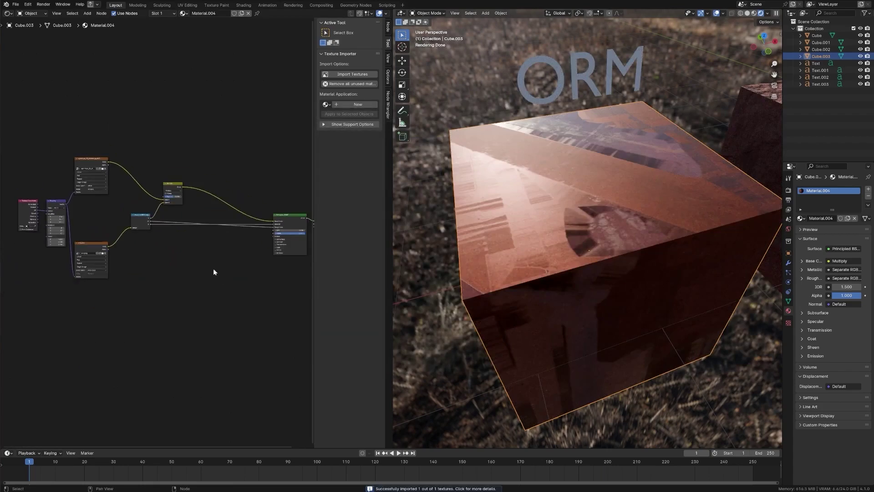
left_click(352, 74)
double_click(419, 156)
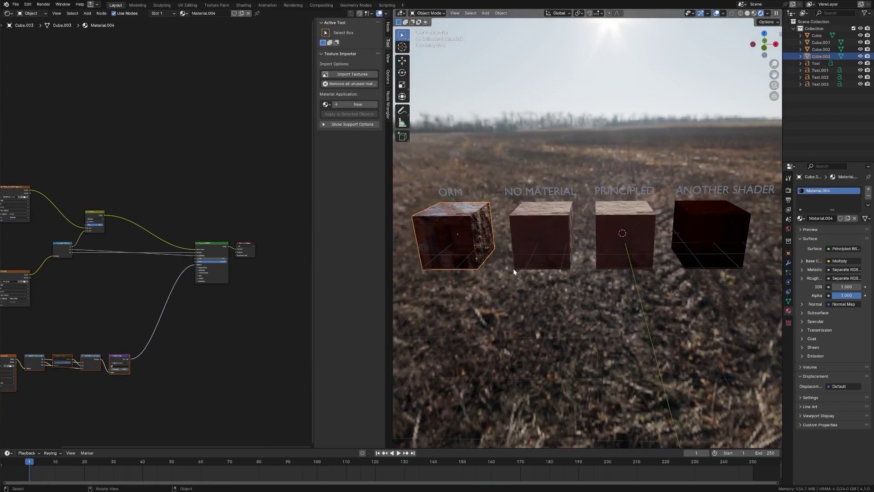
Apply the orm material to all four selected cubes.
middle_click_drag(513, 271, 586, 284)
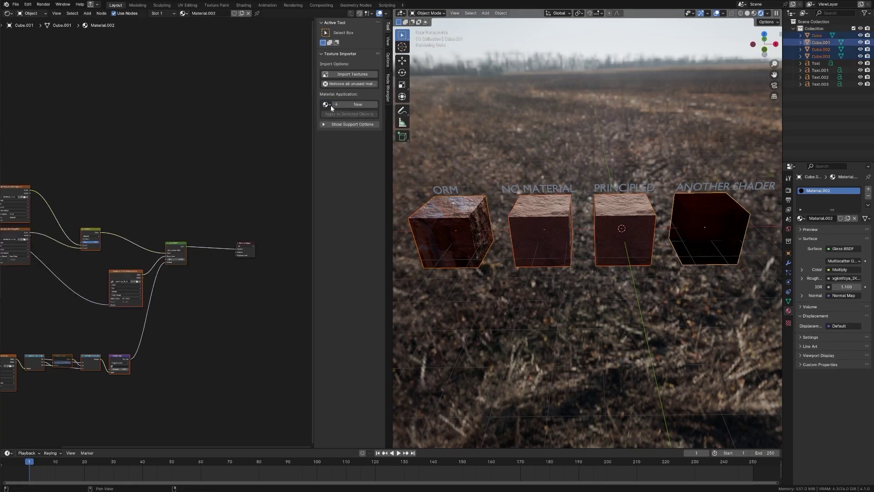
left_click(183, 13)
left_click(208, 17)
left_click(539, 229, "shift")
left_click(624, 237, "shift")
left_click(711, 227, "shift")
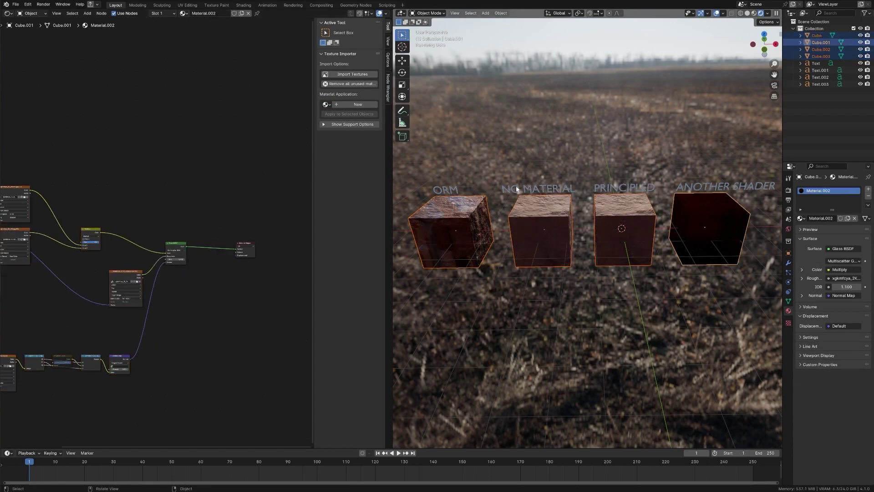
left_click(326, 104)
left_click(346, 149)
left_click(349, 114)
Remove unused materials, leaving only Dots Stroke and orm in the file.
middle_click_drag(468, 136, 513, 177)
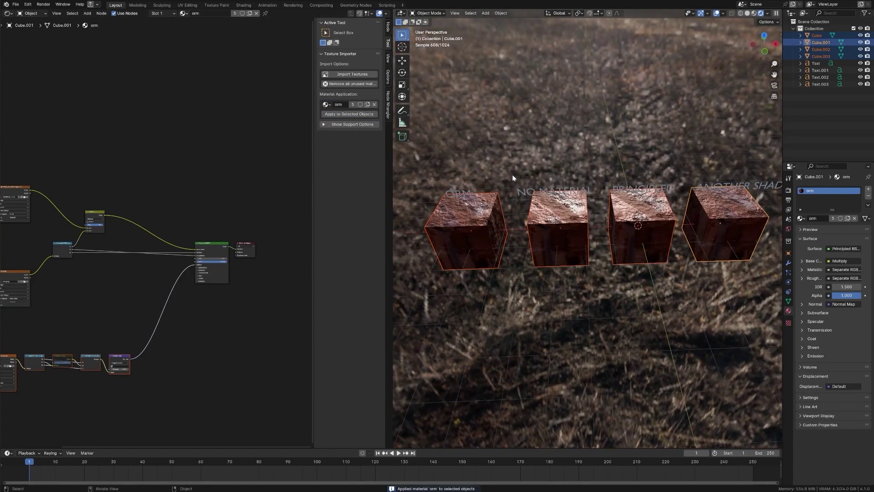
left_click(326, 104)
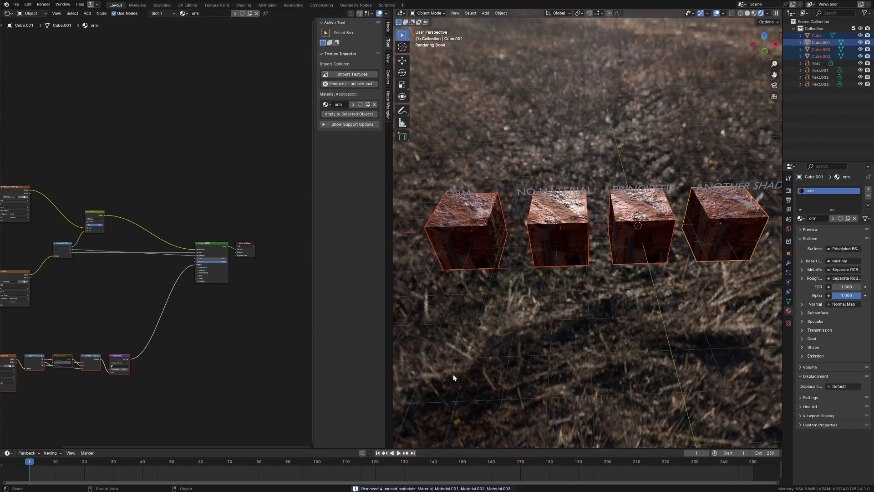
left_click(325, 105)
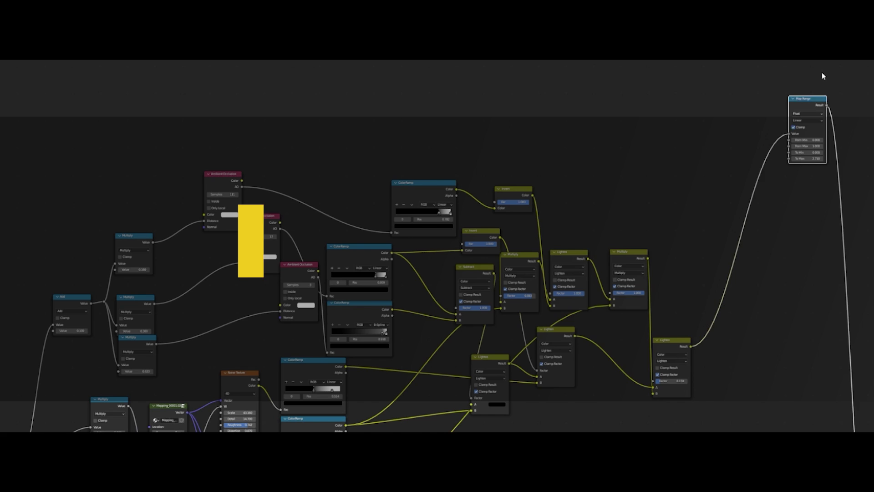
left_click_drag(821, 72, 435, 428)
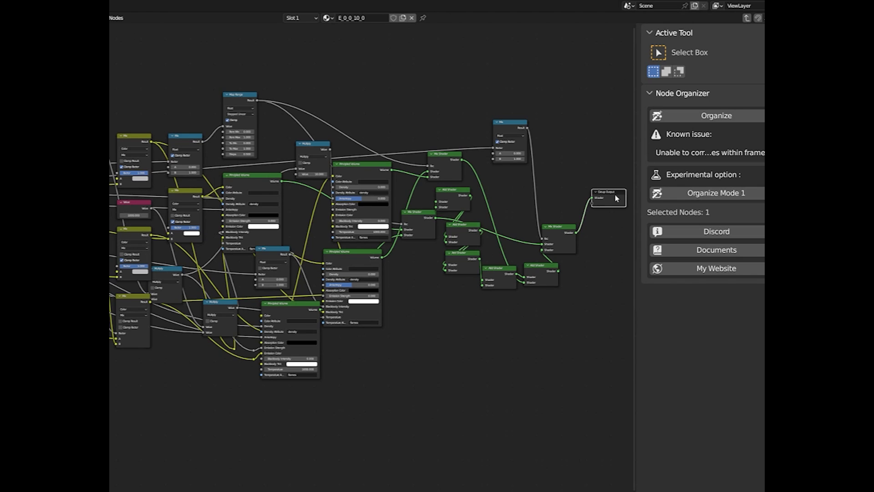
Organize all 43 nodes of the shader tree into aligned rows.
scroll(580, 148, "down", 2)
left_click_drag(563, 108, 109, 374)
scroll(509, 199, "up", 1)
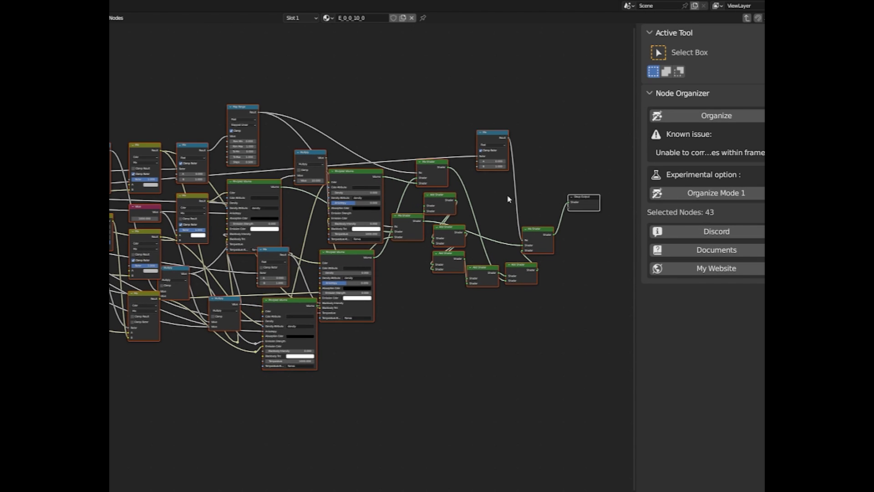
left_click(735, 116)
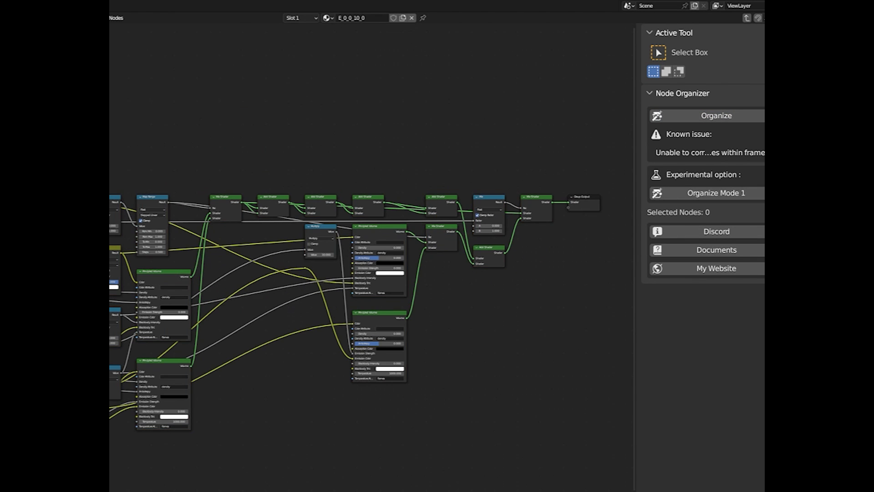
key("Home")
scroll(365, 228, "up", 5)
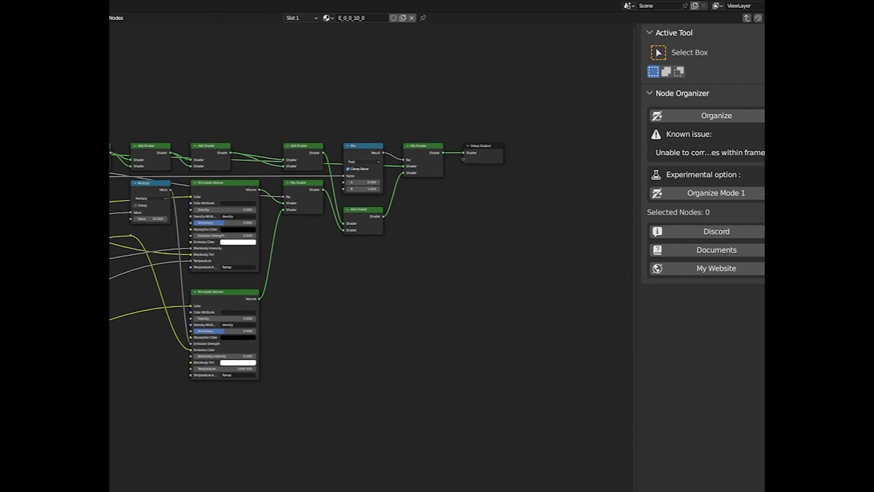
scroll(374, 255, "left", 10, "ctrl")
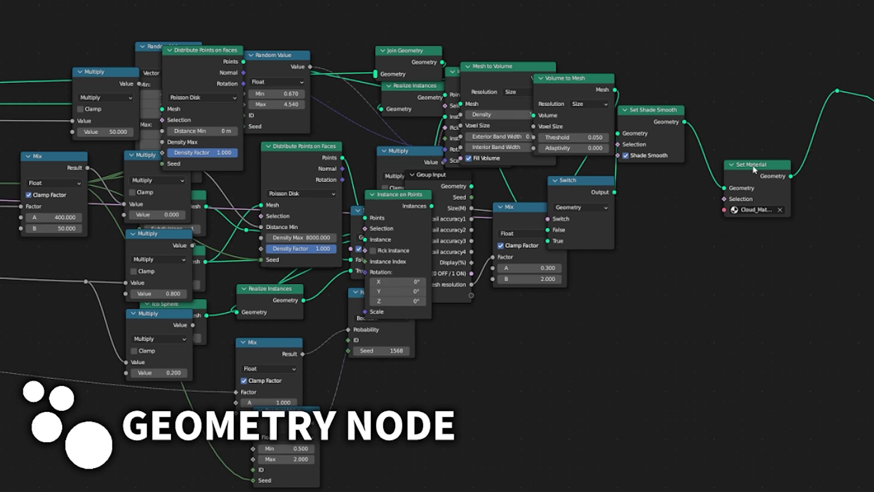
Organize the geometry and compositing node trees into neat rows.
left_click_drag(791, 16, 68, 419)
left_click(748, 154)
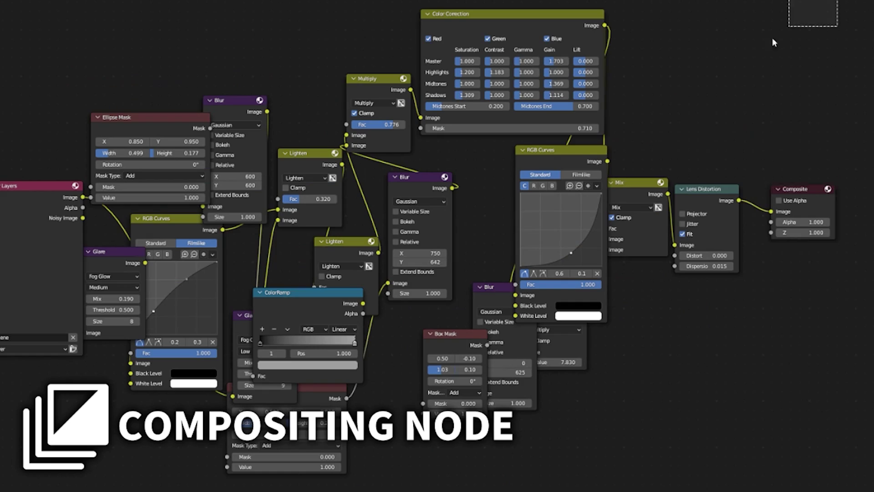
left_click_drag(774, 43, 9, 451)
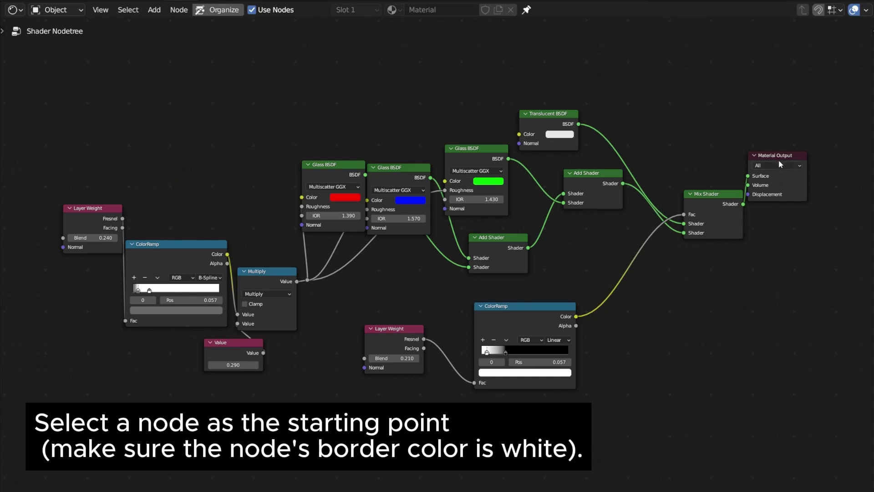
Set Mix Shader as the start node and organize the glass shader tree left to right.
left_click_drag(776, 157, 795, 182)
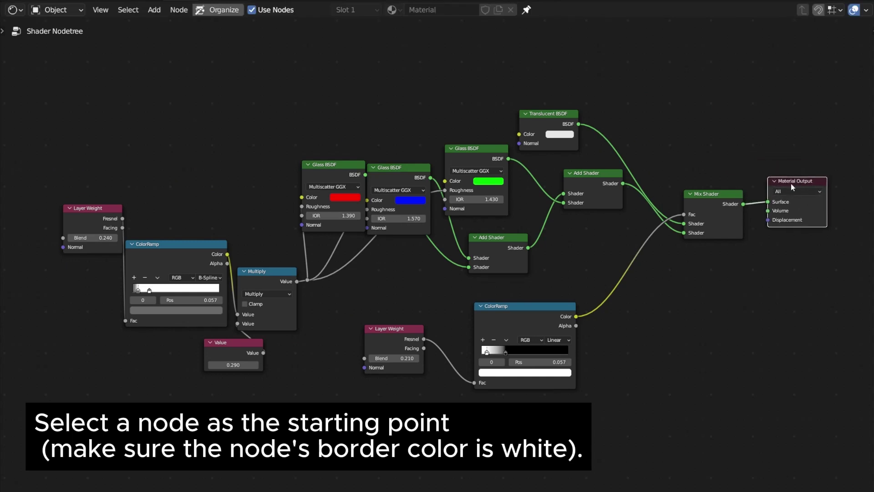
left_click(733, 201)
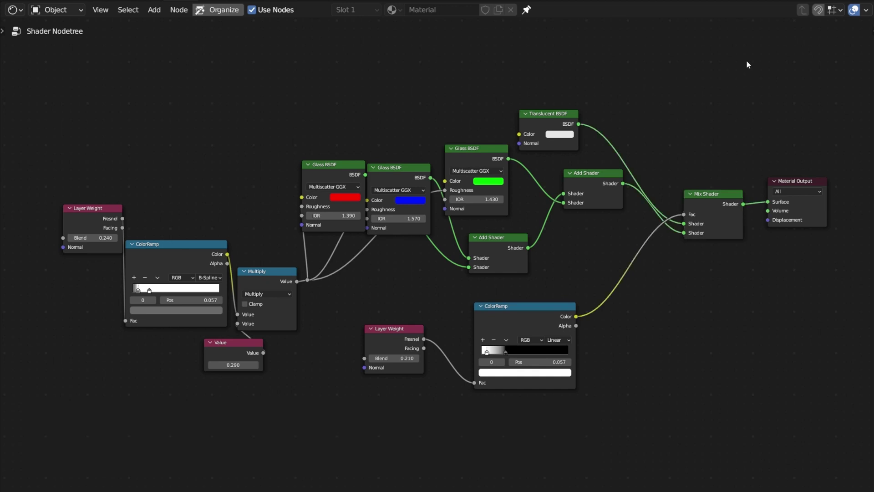
left_click_drag(748, 61, 39, 452)
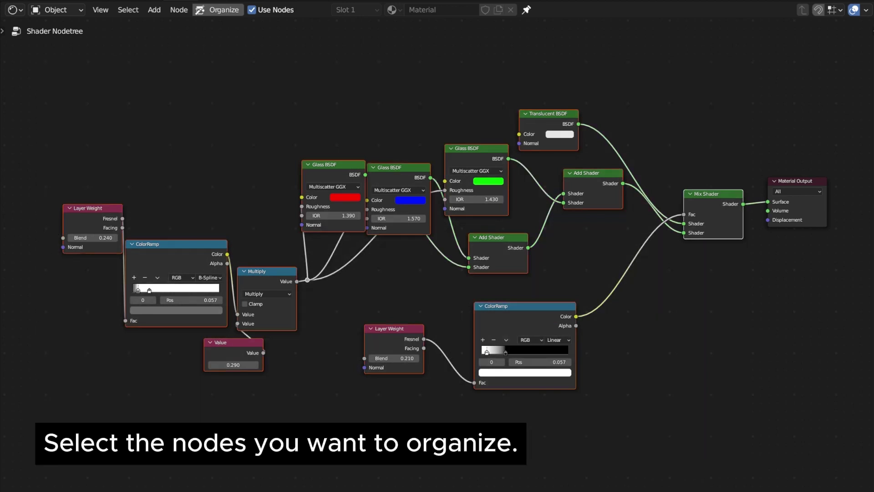
left_click(220, 14)
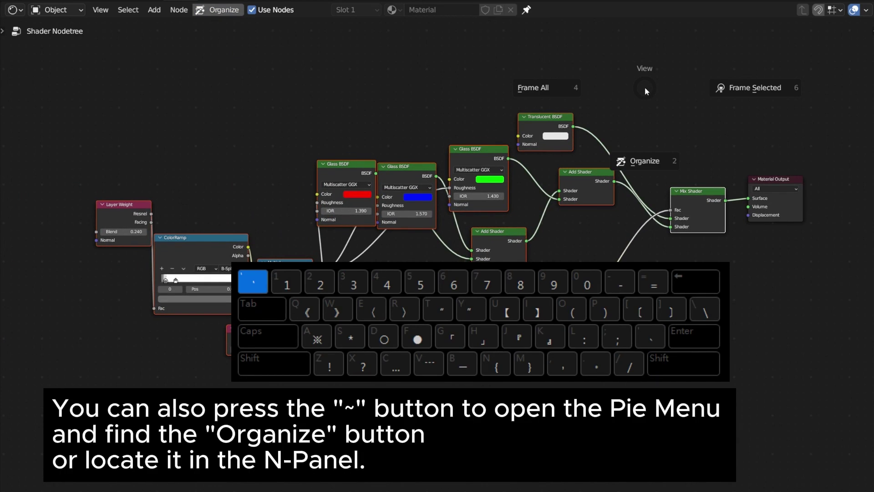
left_click(642, 163)
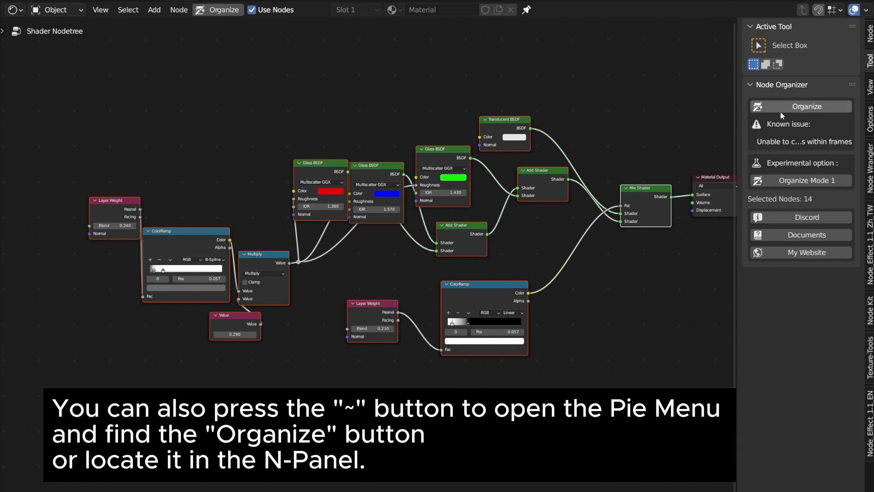
left_click_drag(737, 113, 699, 114)
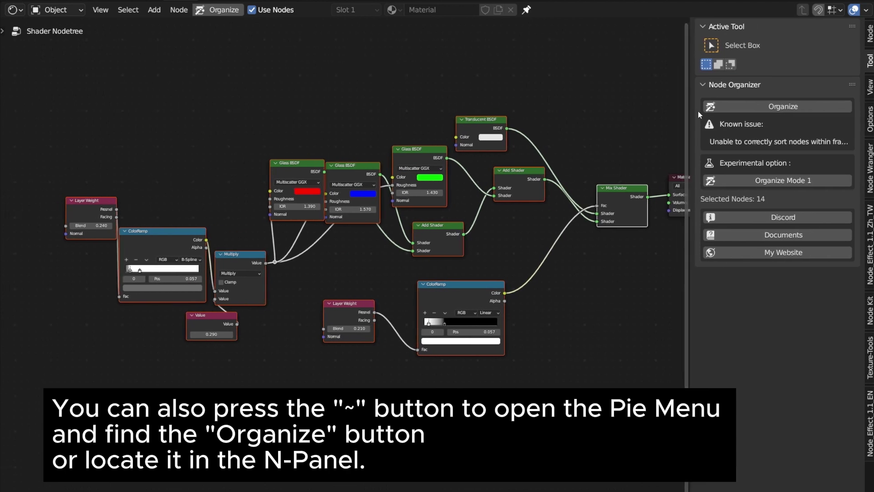
left_click(770, 108)
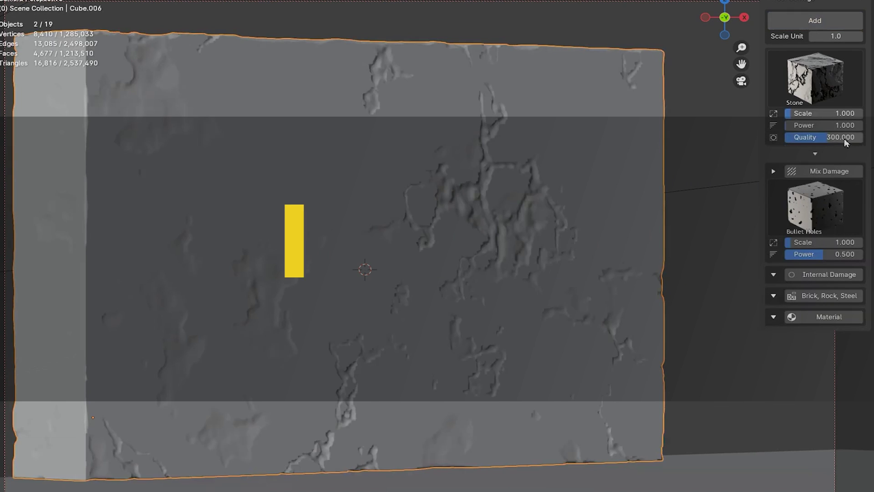
Enable Mix Damage on the wall with the Stone with Cracks pattern and internal damage.
left_click(843, 173)
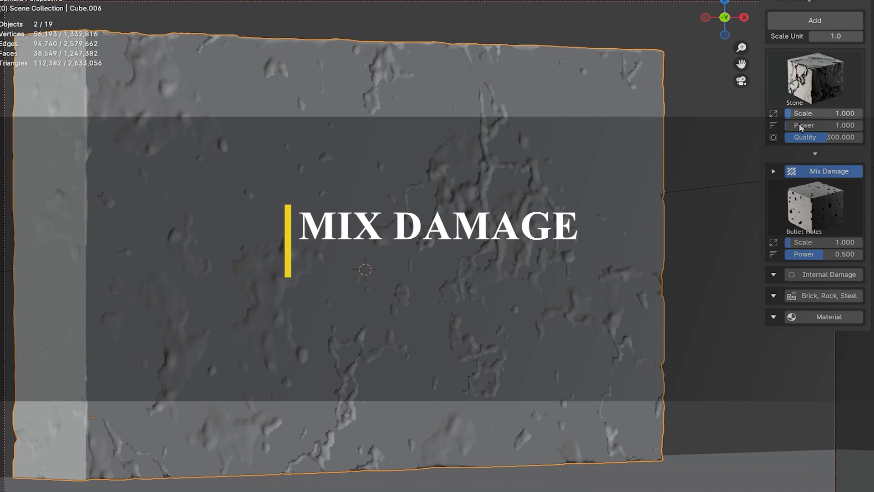
left_click(815, 77)
left_click(679, 145)
left_click(815, 205)
left_click(792, 274)
left_click(773, 172)
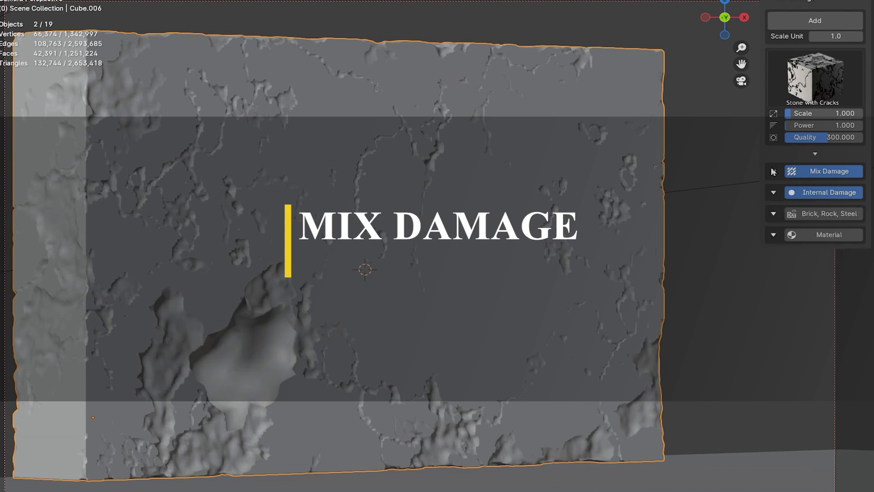
Try an internal damage hole with steel rebar and rotated, cemented bricks, then turn it off.
left_click(833, 384)
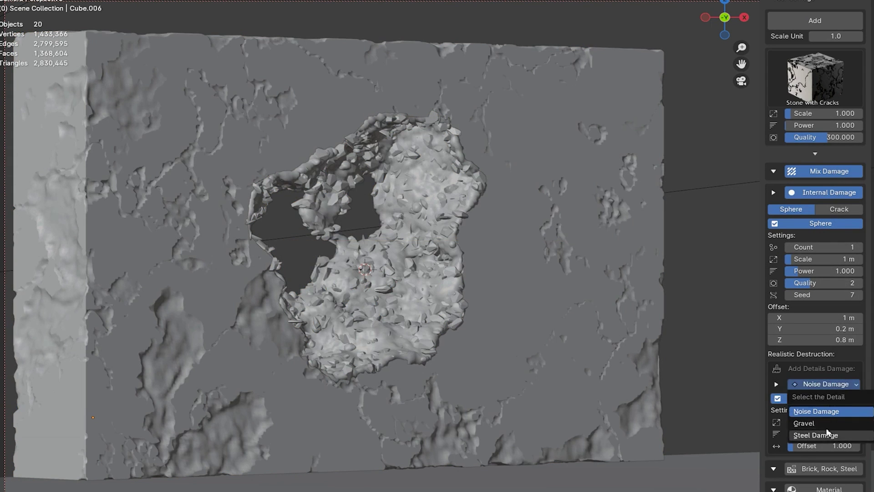
left_click(815, 435)
scroll(824, 383, "down", 3)
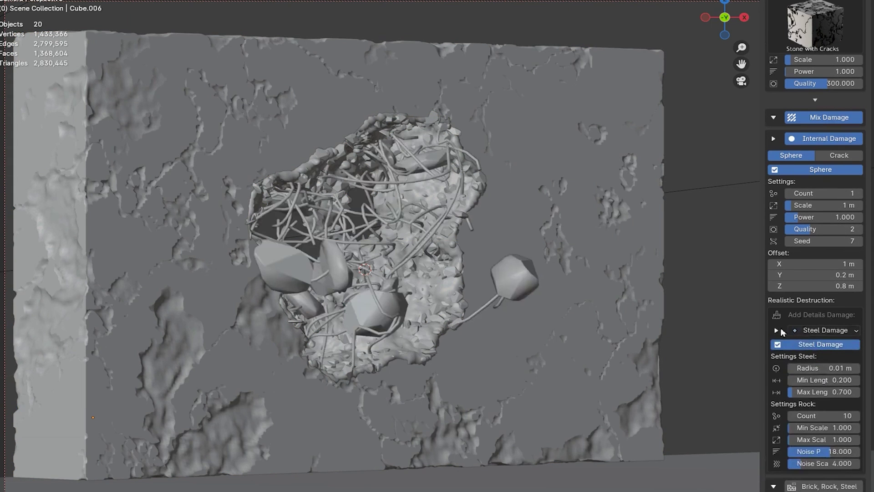
left_click(774, 138)
left_click(773, 214)
left_click(798, 292)
left_click(847, 292)
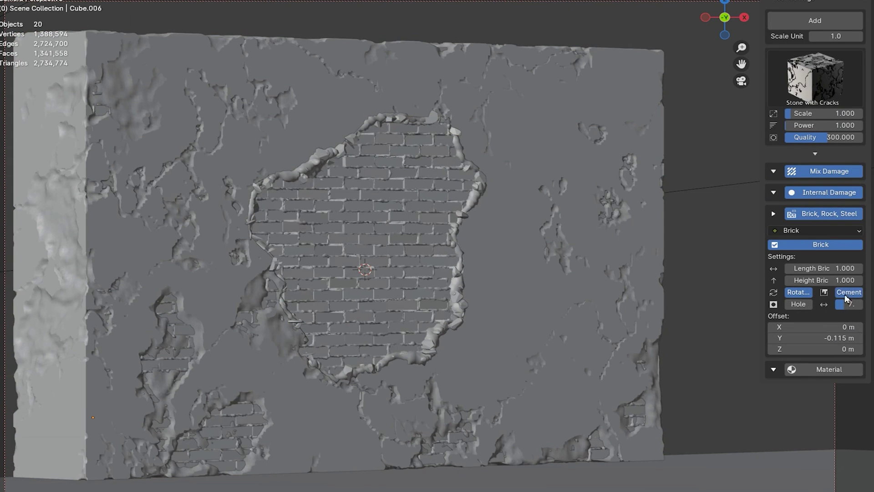
left_click(798, 304)
left_click(773, 214)
left_click(816, 192)
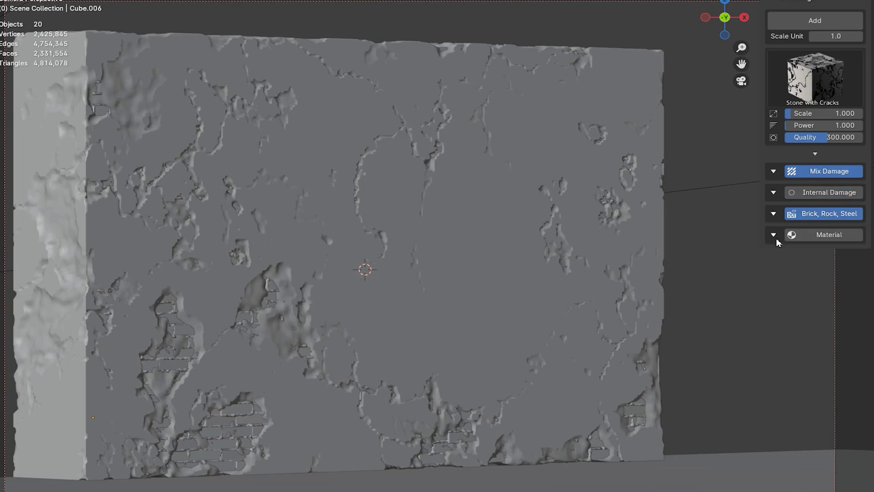
Enable wall material settings and switch the preset from Plaster 1 to Brick.
left_click(825, 240)
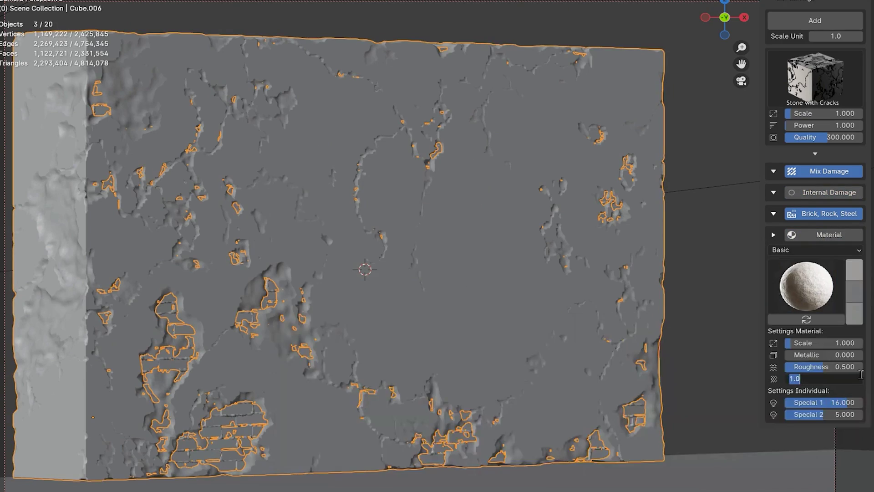
key("Return")
left_click(815, 249)
left_click(787, 346)
left_click(815, 286)
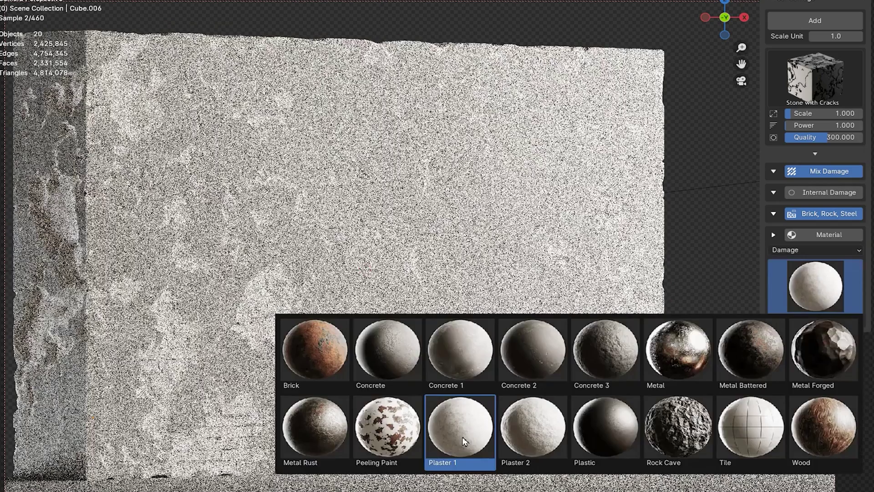
left_click(464, 441)
left_click(815, 286)
left_click(315, 349)
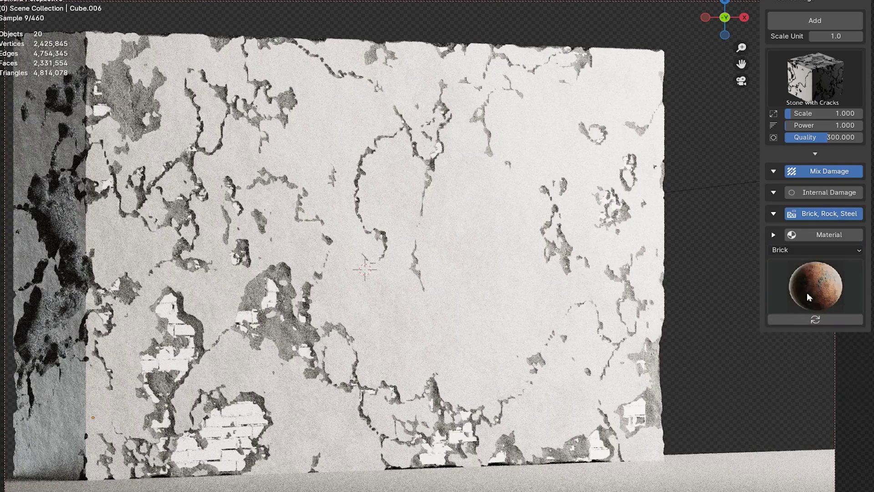
Set the damage material to Brick Cement with a preview preset and select the Scale Unit field.
left_click(815, 249)
left_click(801, 351)
left_click(815, 286)
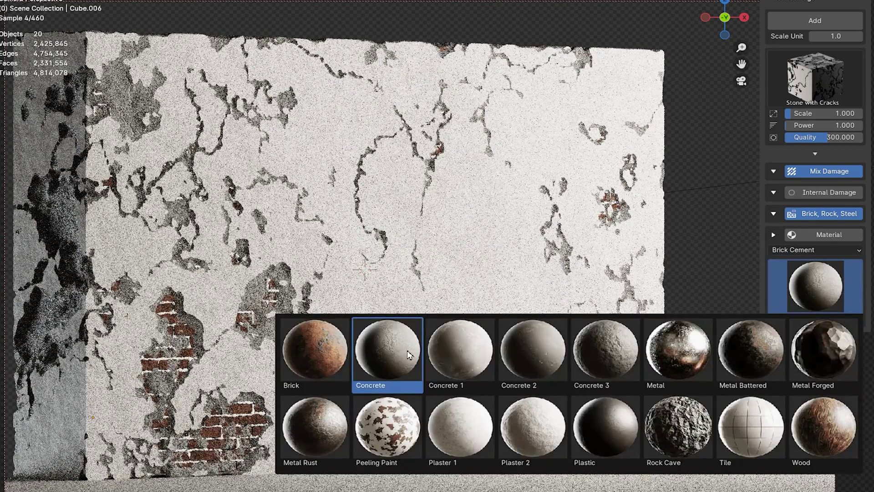
left_click(408, 355)
left_click(774, 234)
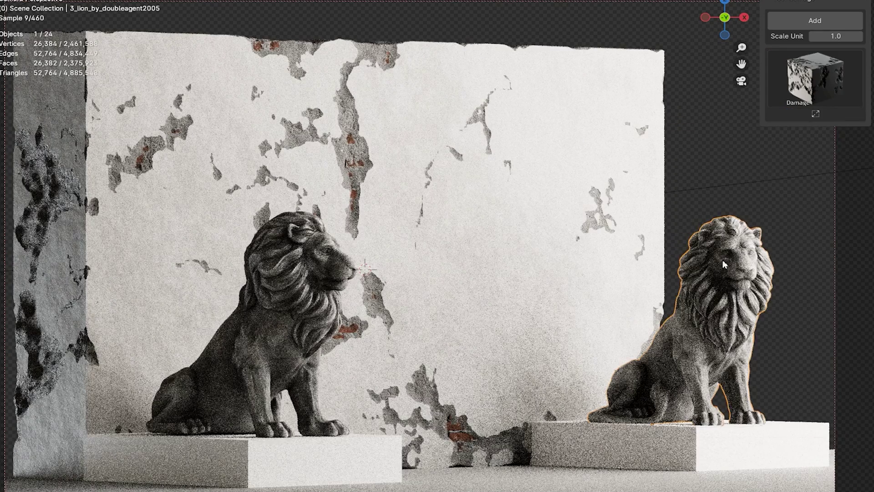
left_click(836, 38)
Set the damage Scale Unit to 2 and apply the Stone damage material.
type("2")
left_click(840, 88)
left_click(532, 141)
left_click(815, 77)
left_click(752, 214)
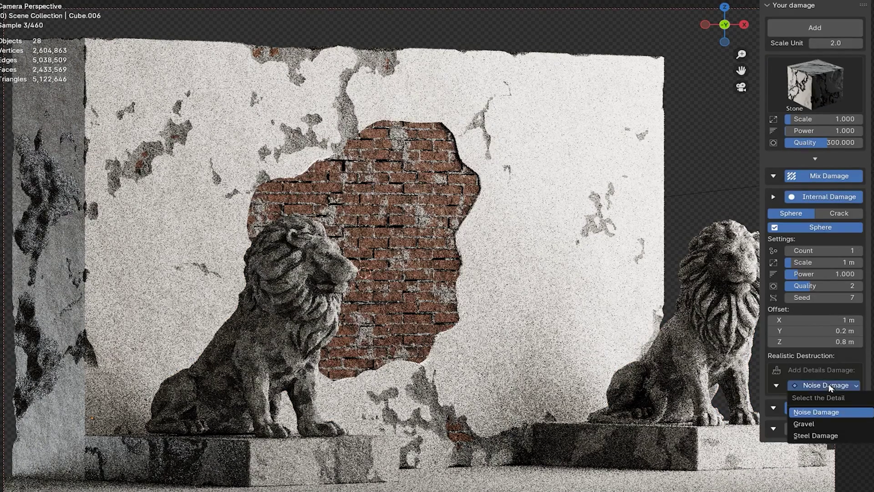
Add noise detail and steel rebar internal damage to the hole.
left_click(803, 423)
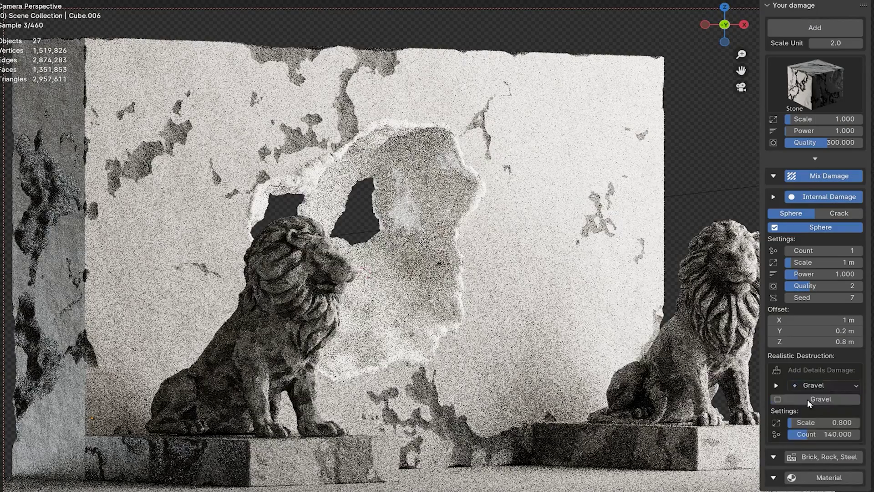
left_click(824, 385)
left_click(815, 436)
left_click(776, 385)
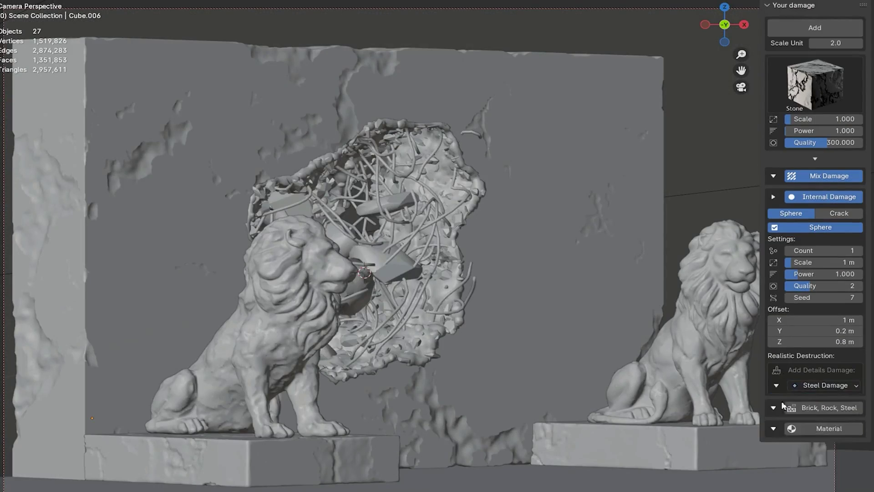
left_click(773, 197)
left_click(773, 238)
Set the hole materials: Internal Damage, Gravel, and Steel Damage with Metal Battered.
left_click(815, 253)
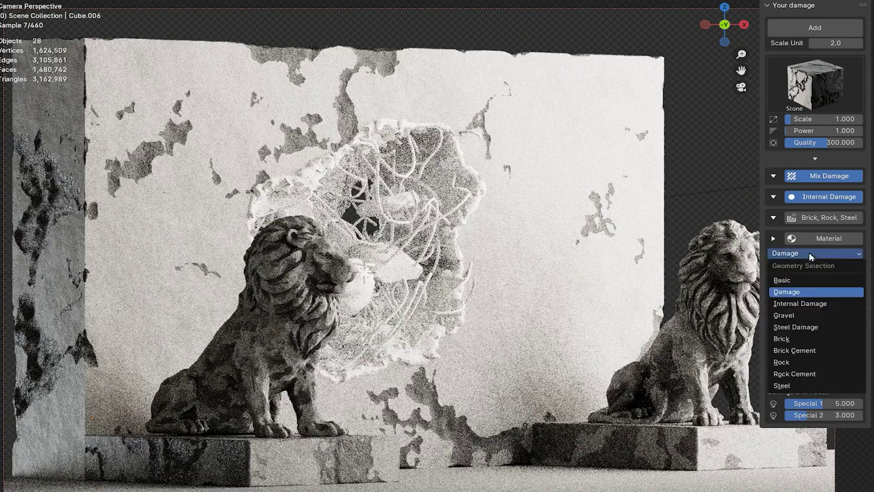
left_click(801, 303)
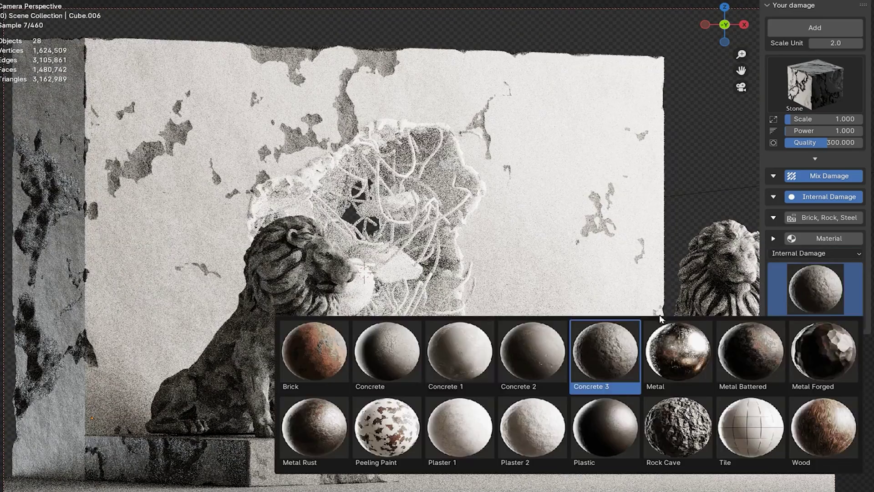
left_click(825, 253)
left_click(788, 360)
left_click(806, 289)
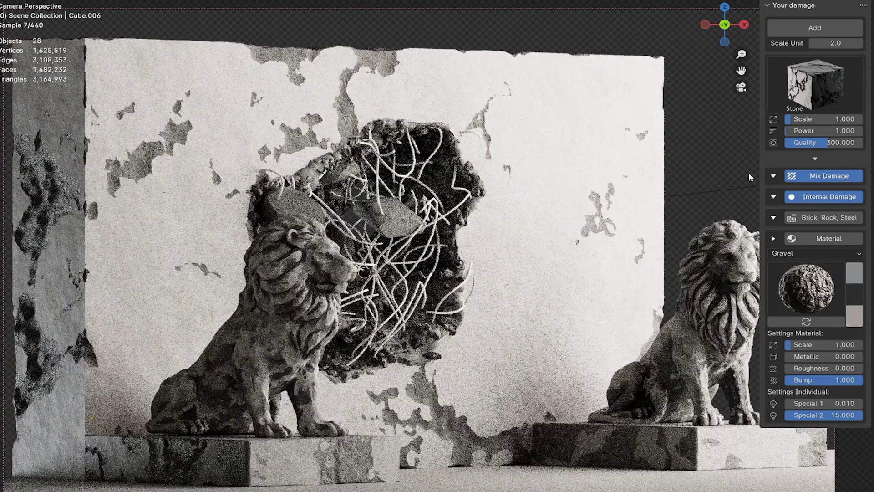
left_click(815, 253)
left_click(793, 315)
left_click(806, 289)
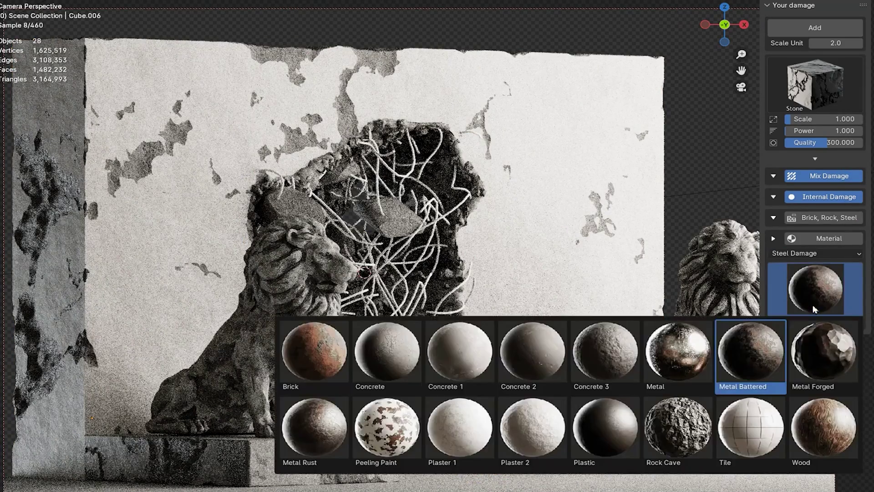
left_click(774, 238)
Turn off the steel rebar and fill the hole with rock geometry.
left_click(774, 218)
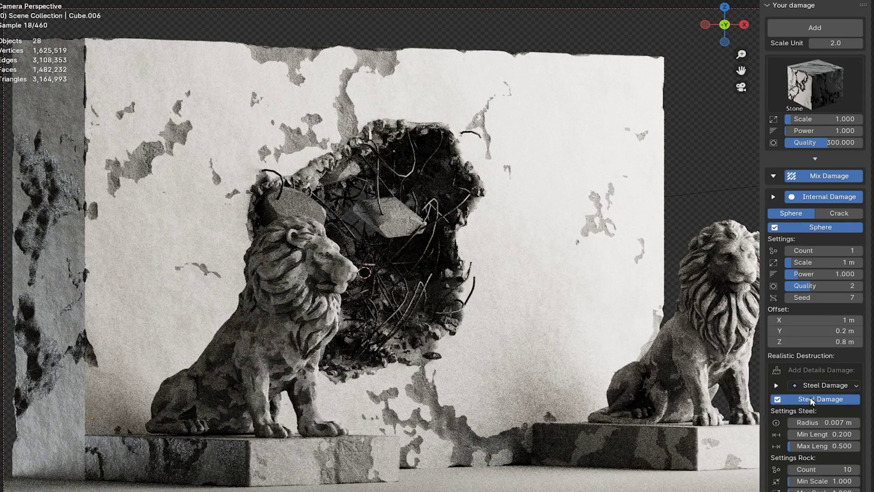
left_click(814, 400)
left_click(774, 217)
left_click(774, 218)
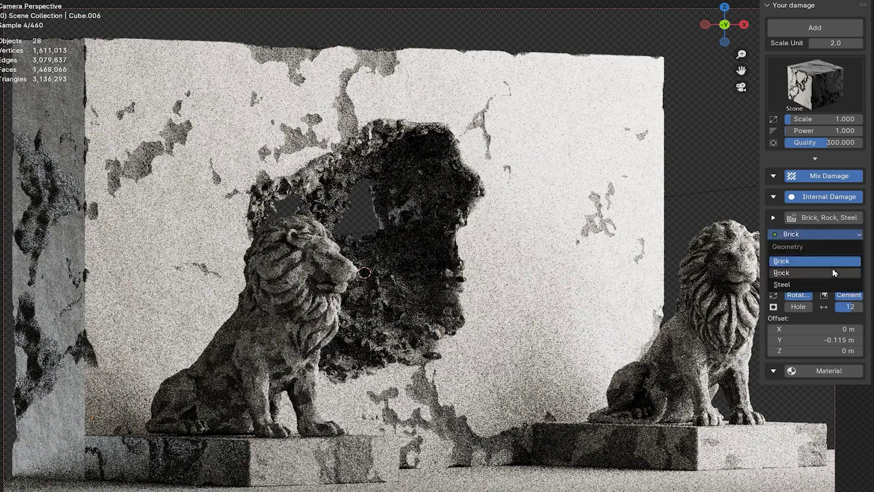
left_click(773, 218)
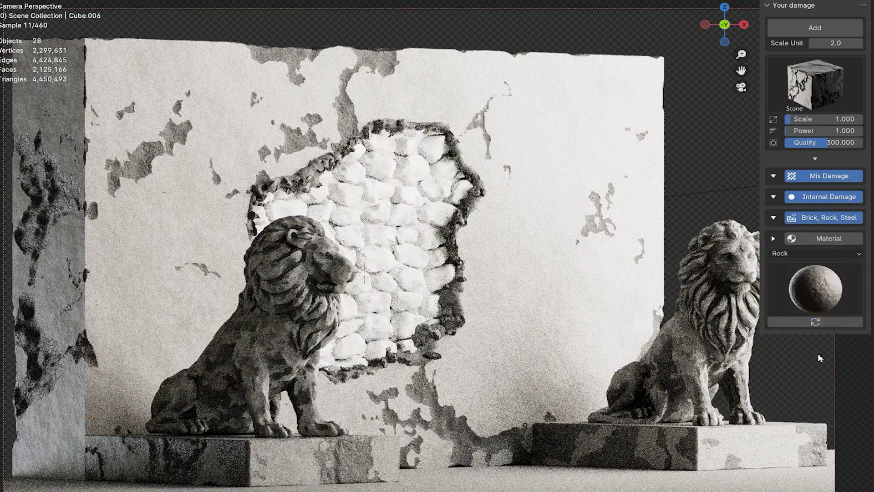
Set Special 1 to 0.005 and switch the rock material to Rock Cement.
left_click(805, 289)
double_click(815, 403)
type("0.005")
key("Return")
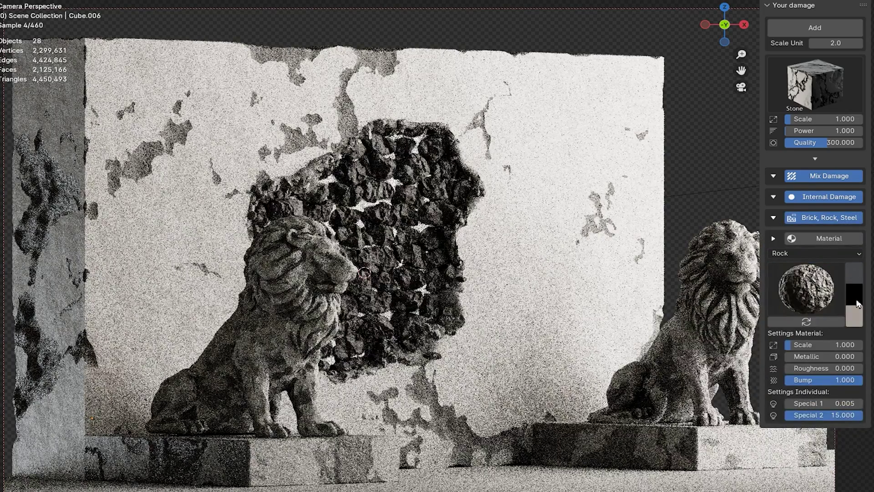
left_click(815, 253)
left_click(806, 373)
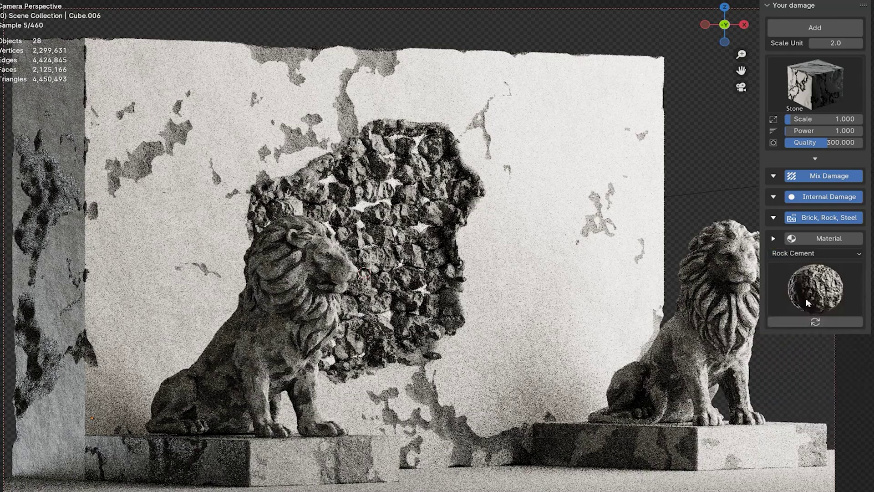
left_click(773, 238)
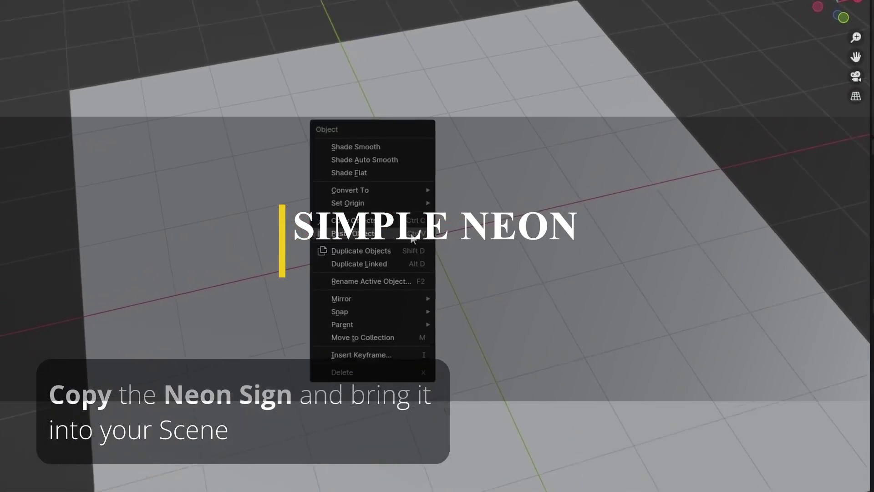
Paste the Text Neon sign and change its text to 'simmoroi'.
key("ctrl+v")
left_click(437, 243)
left_click(869, 283)
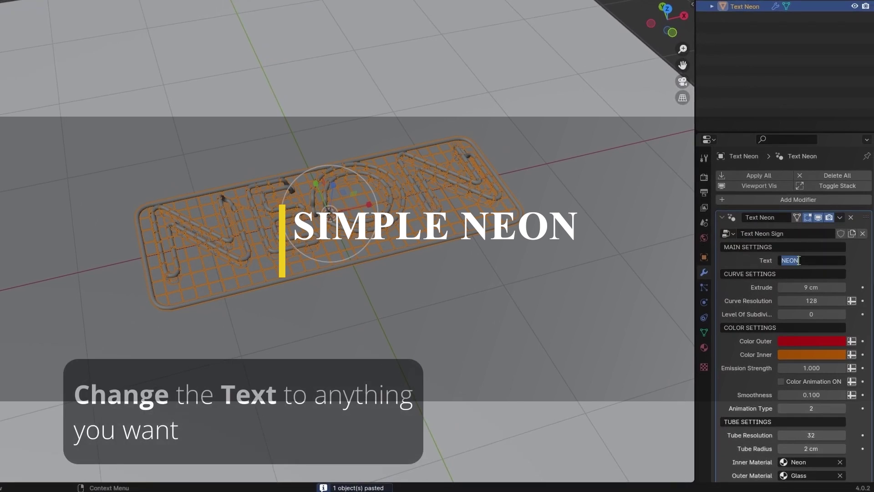
type("simm")
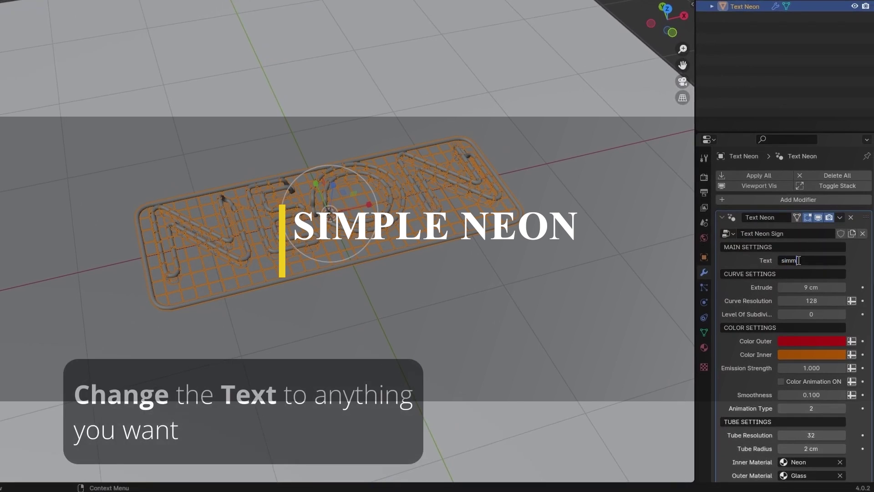
type("oroi")
key("Return")
Hide overlays and switch to Rendered shading to see the red neon glow.
scroll(791, 323, "down", 10)
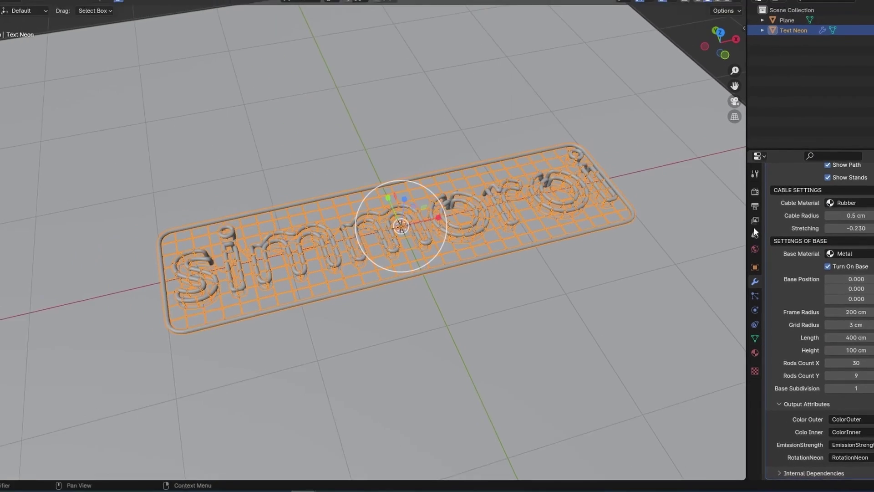
left_click(693, 17)
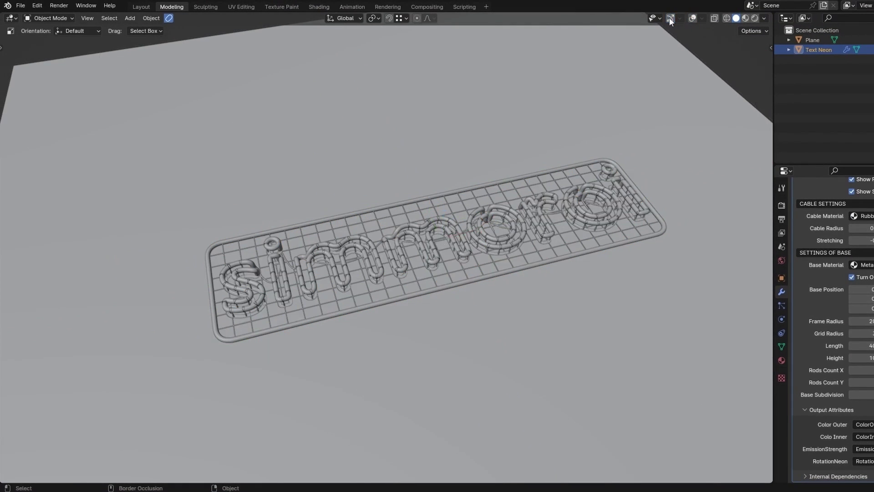
left_click(754, 18)
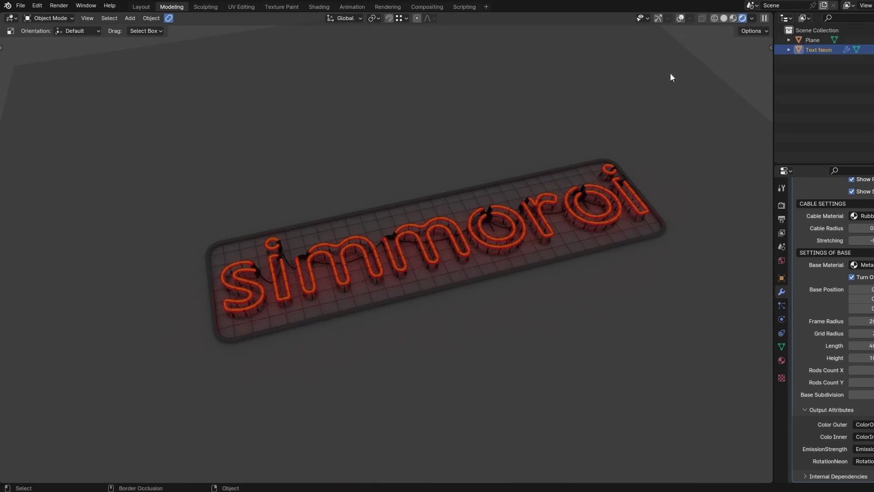
scroll(479, 236, "up", 5)
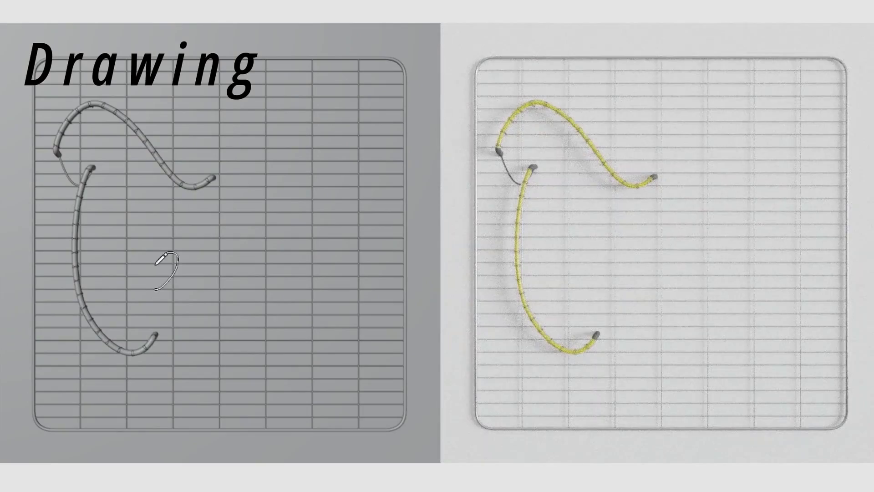
Draw freehand e and l neon letter curves on the grid and add a circle curve ring around them.
left_click_drag(159, 261, 180, 318)
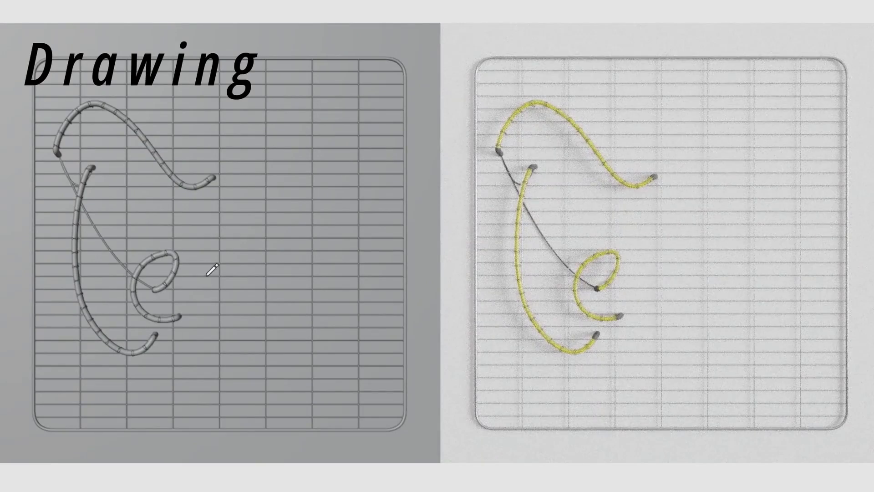
left_click_drag(359, 196, 357, 340)
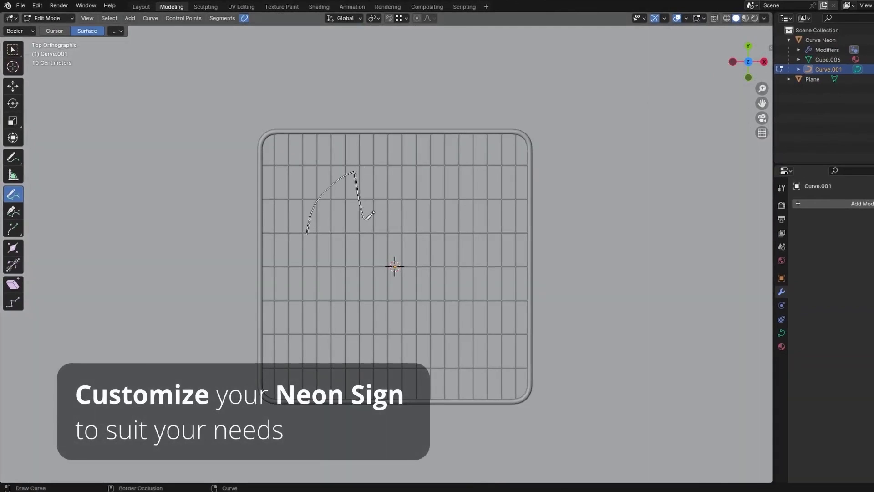
left_click_drag(370, 216, 407, 155)
mouse_move(336, 298)
left_mouse_down()
mouse_move(378, 337)
mouse_move(425, 327)
left_mouse_up()
left_click_drag(437, 321, 441, 311)
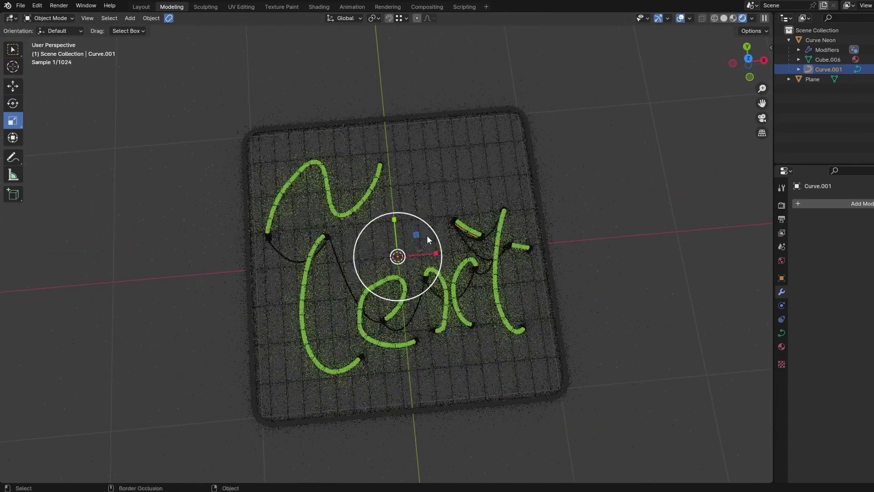
key("shift+a")
left_click(477, 67)
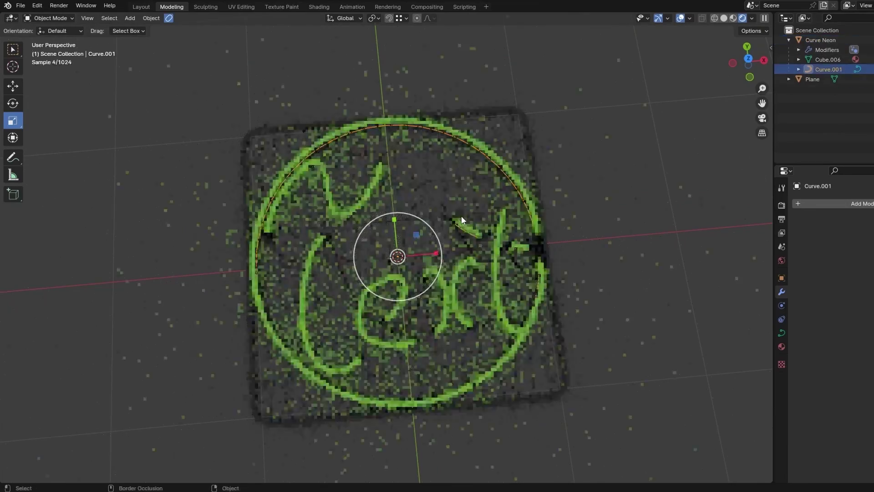